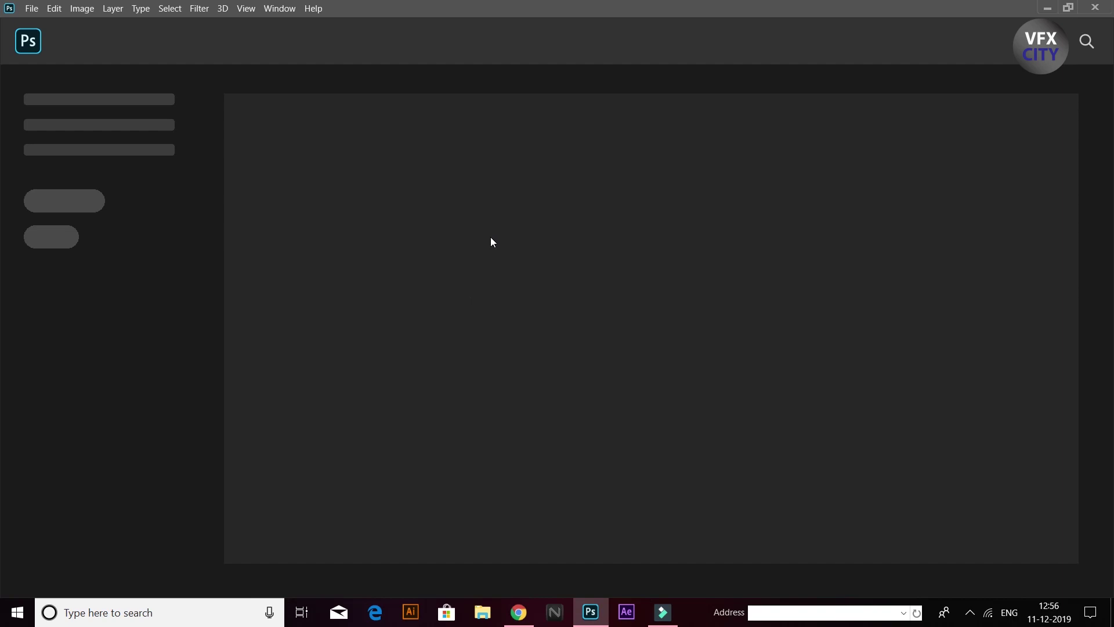
Create Untitled-1 from the Custom 5000 × 3000 px @ 300 ppi preset with a white background.
click(32, 8)
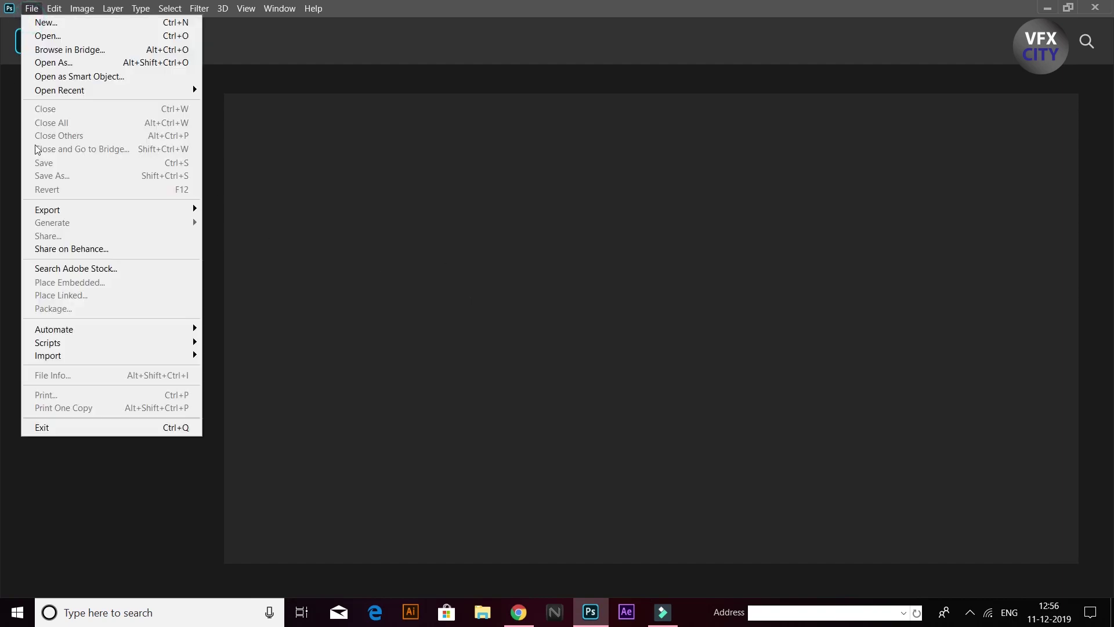
click(46, 23)
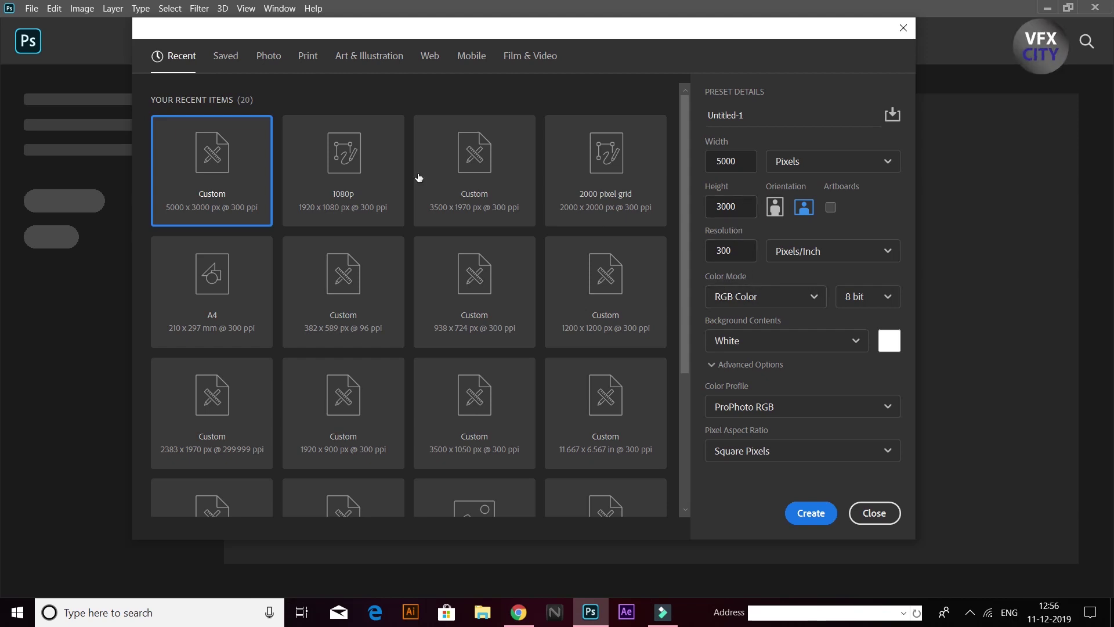
double_click(179, 166)
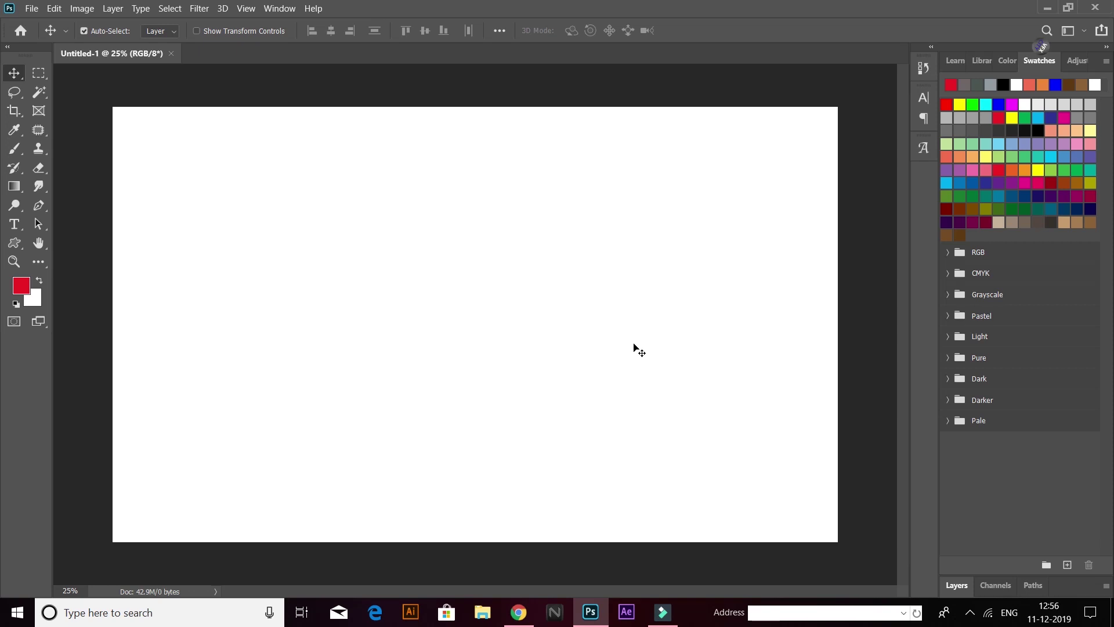
Unlock the Background so it becomes Layer 0, and add an empty Layer 1 above it.
click(962, 583)
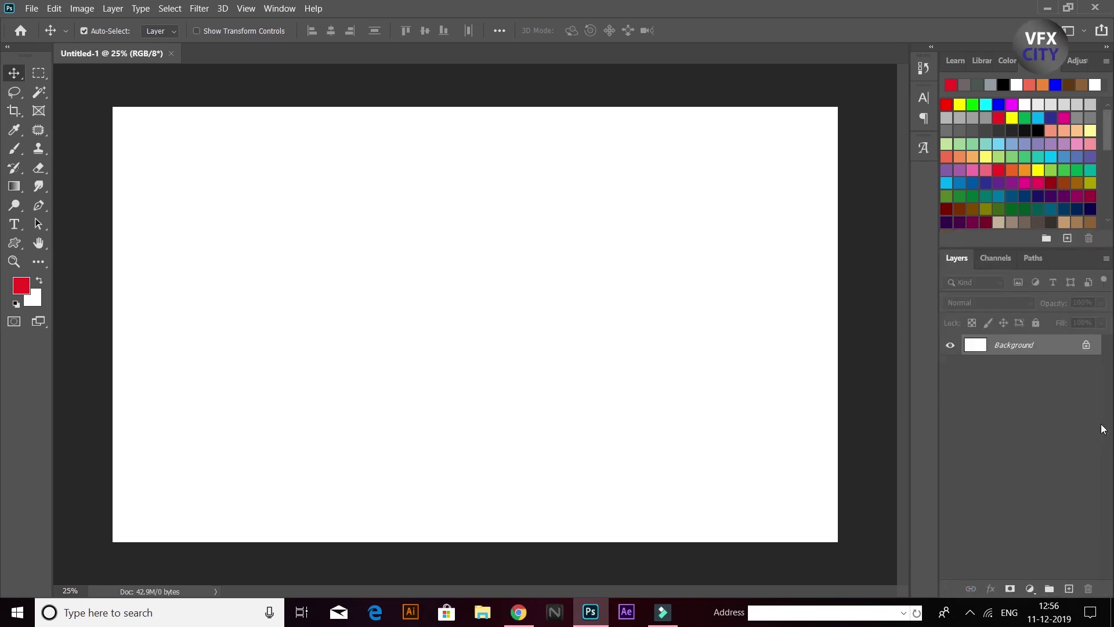
click(1086, 345)
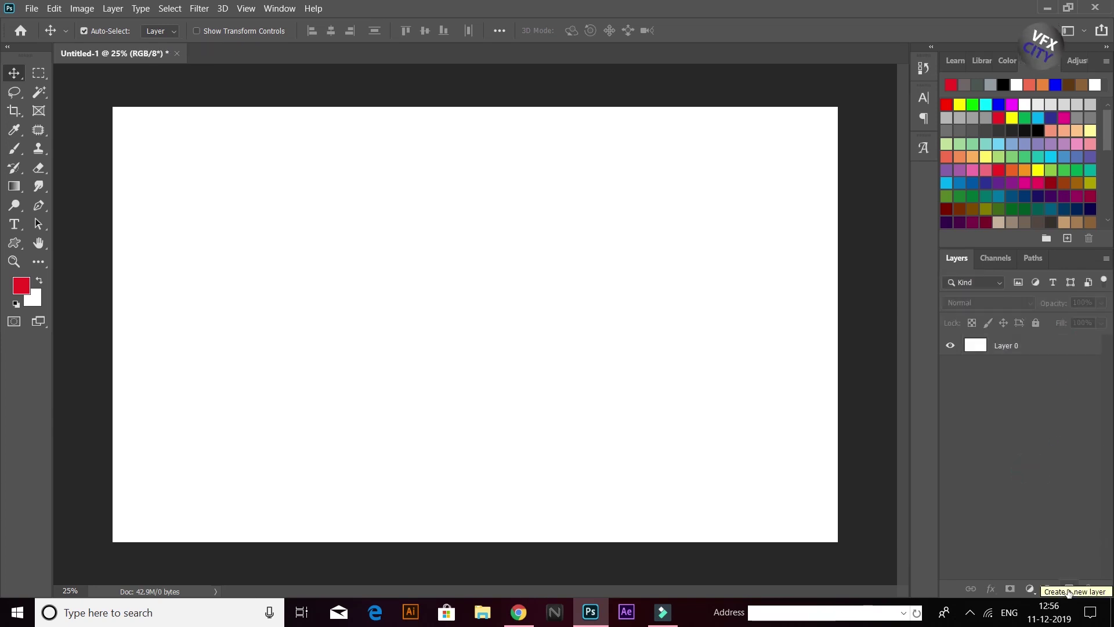
click(1068, 590)
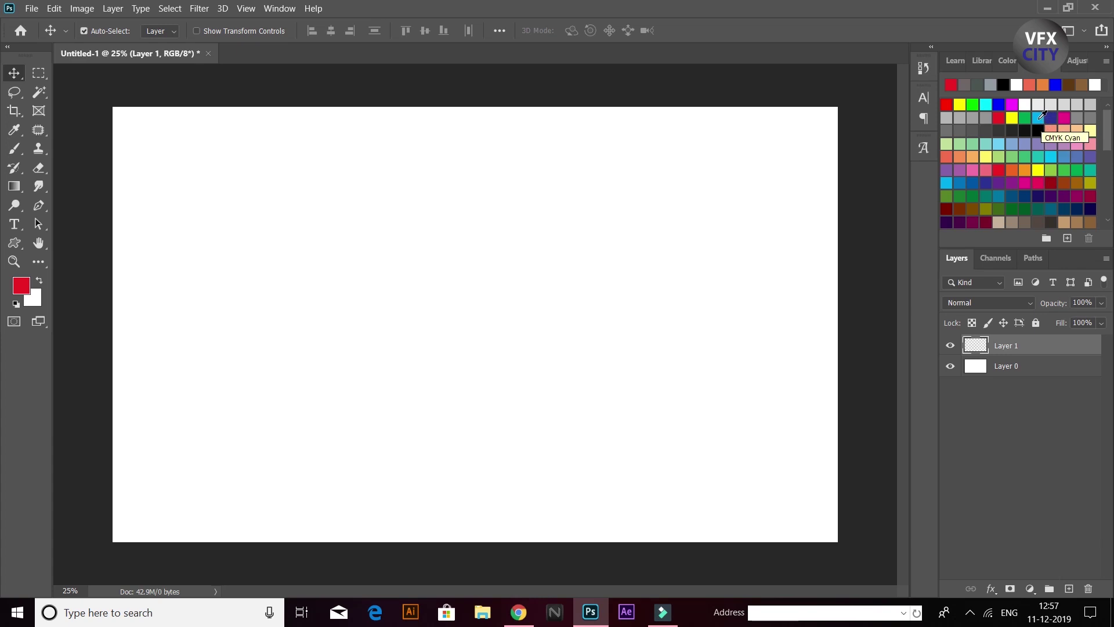
Fill Layer 1 with solid CMYK Cyan so the whole canvas turns light blue.
click(1039, 117)
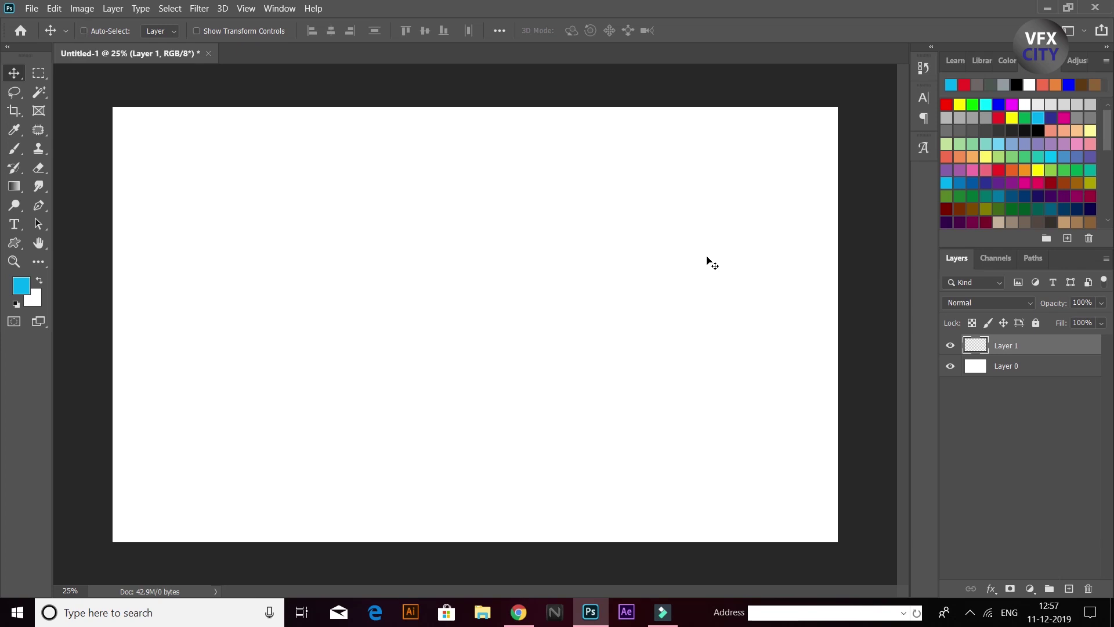
key(ctrl+BackSpace)
key(ctrl)
key(x)
key(ctrl+BackSpace)
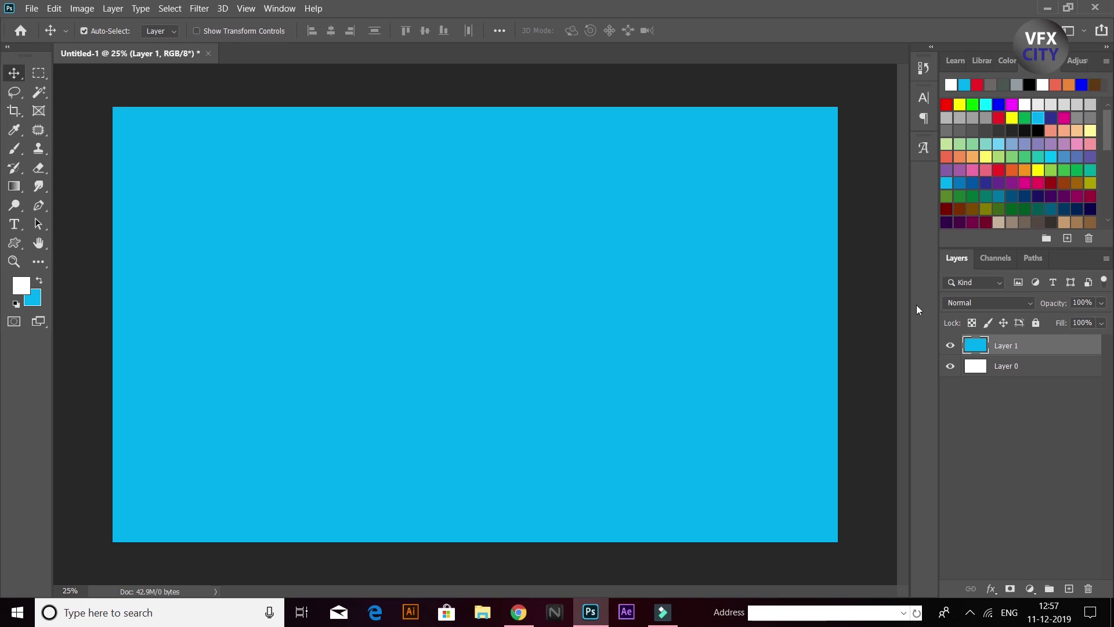
Preview the Sketch > Note Paper filter on Layer 1 with Image Balance lowered to 26.
click(1017, 348)
click(1026, 350)
click(194, 14)
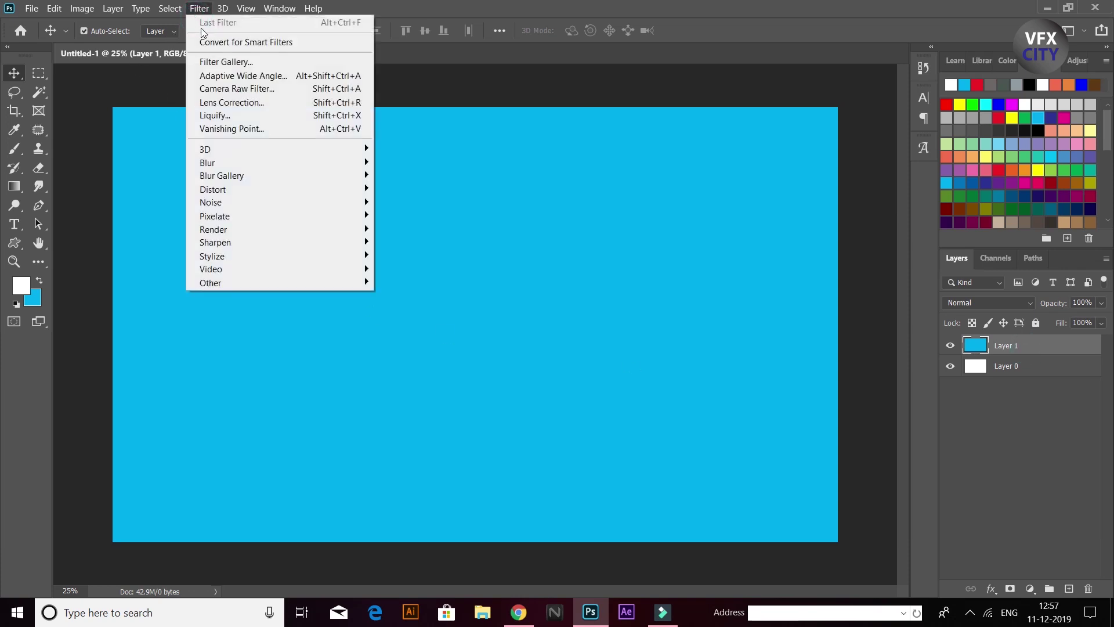
click(247, 63)
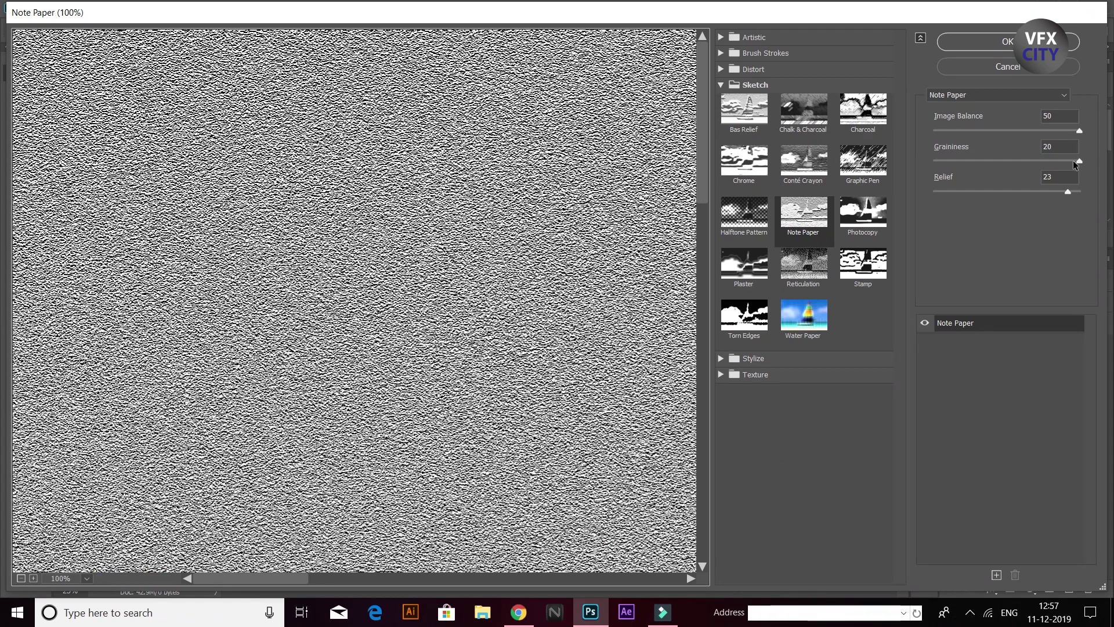
drag(1077, 130, 1007, 130)
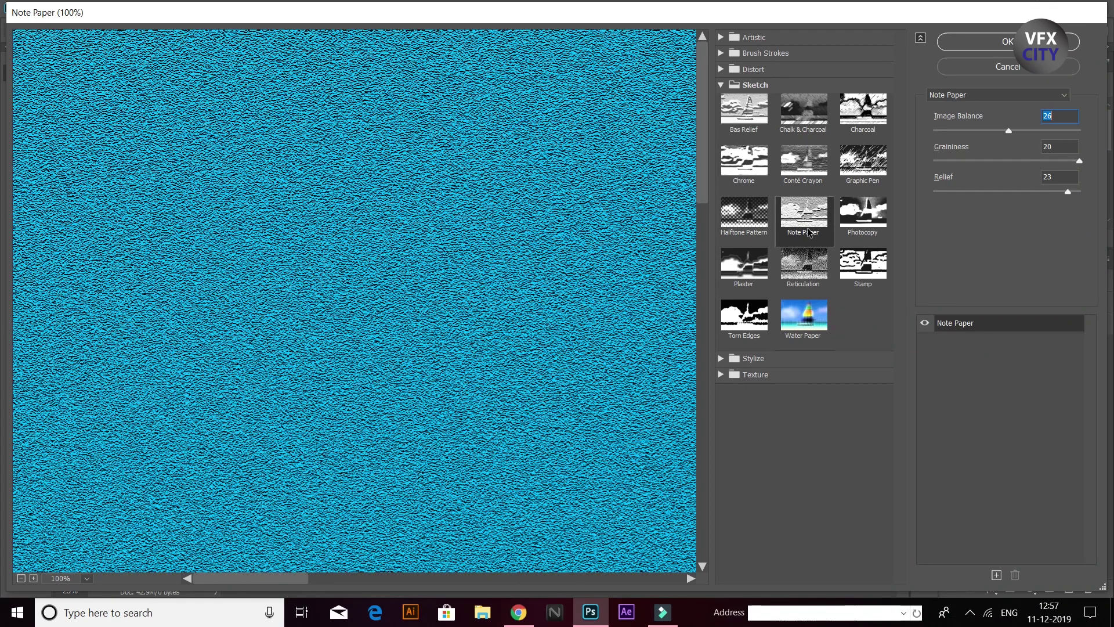
click(455, 294)
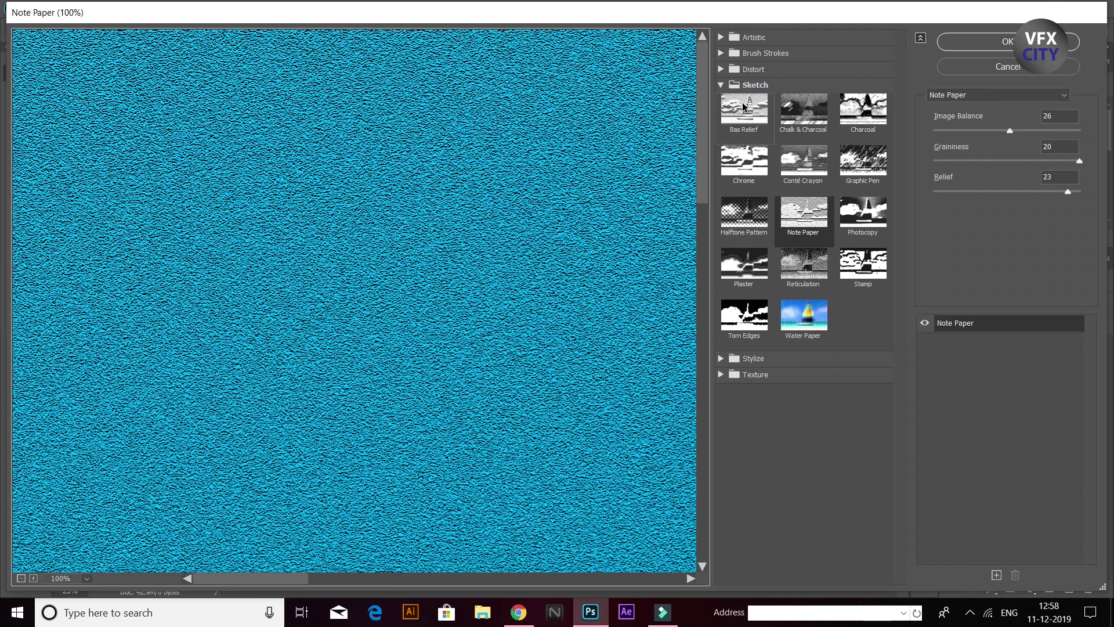
Set Note Paper to Image Balance 18, Graininess 12 and Relief 25 after briefly trying Bas Relief.
click(750, 128)
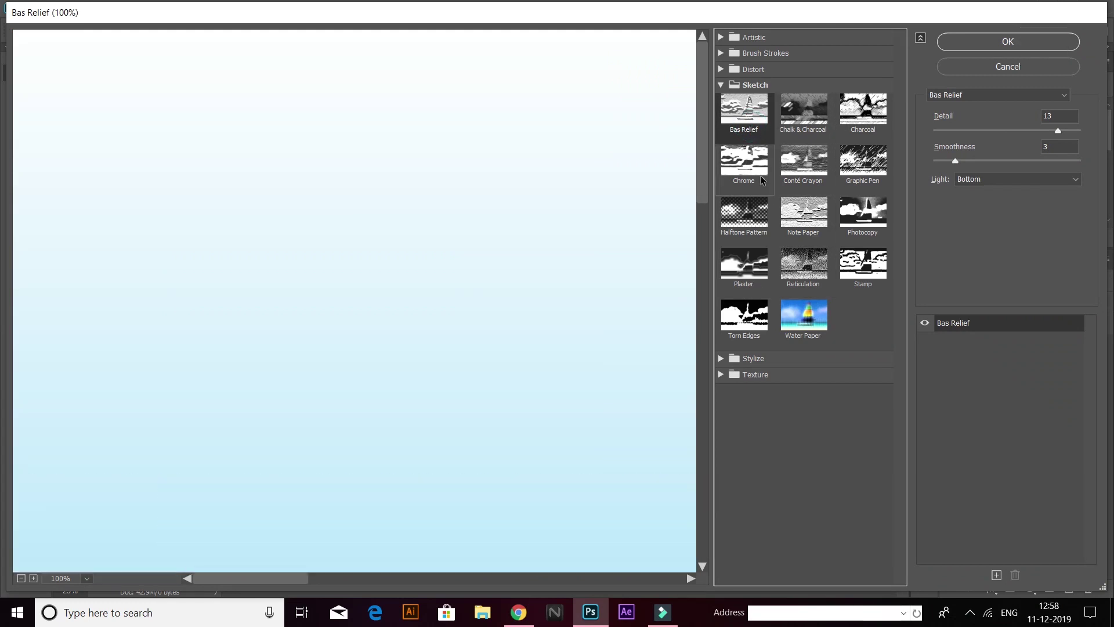
click(802, 217)
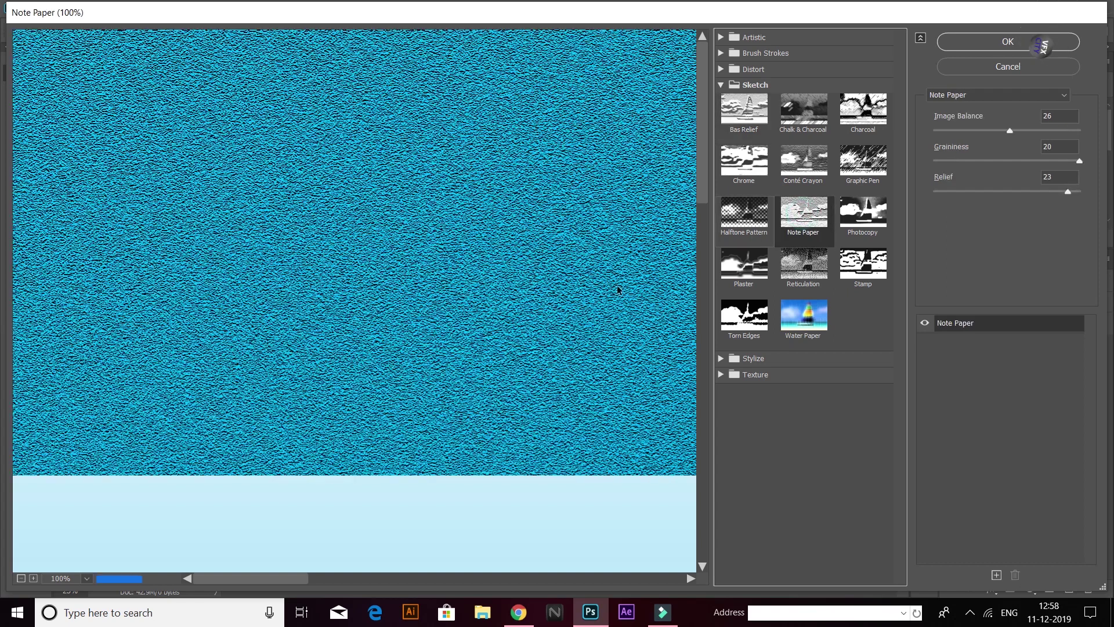
drag(1010, 131, 967, 131)
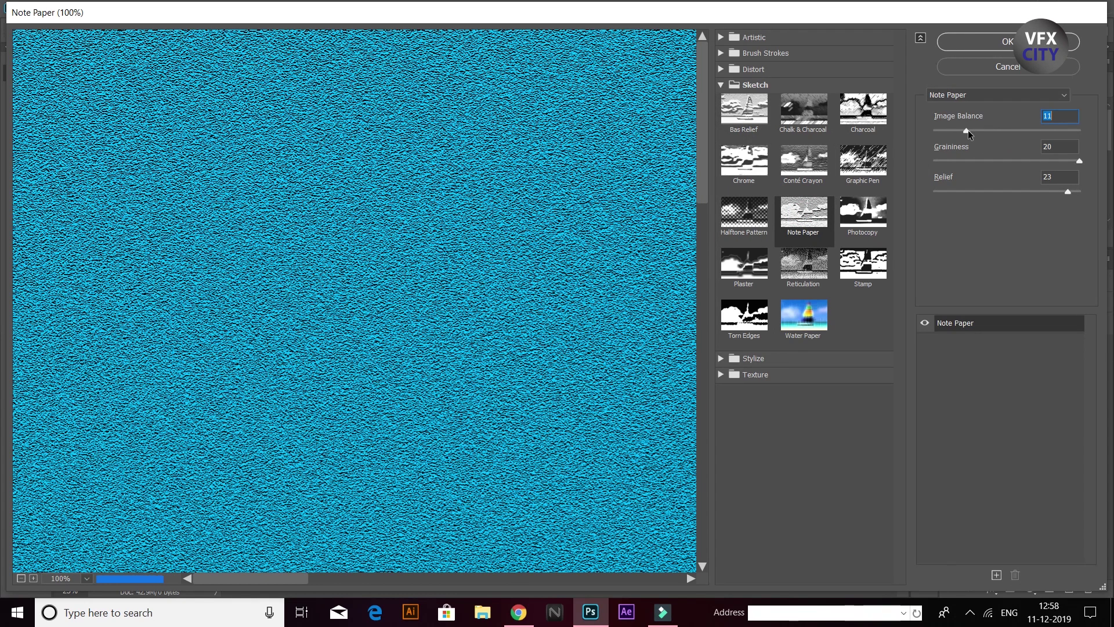
drag(968, 131, 959, 131)
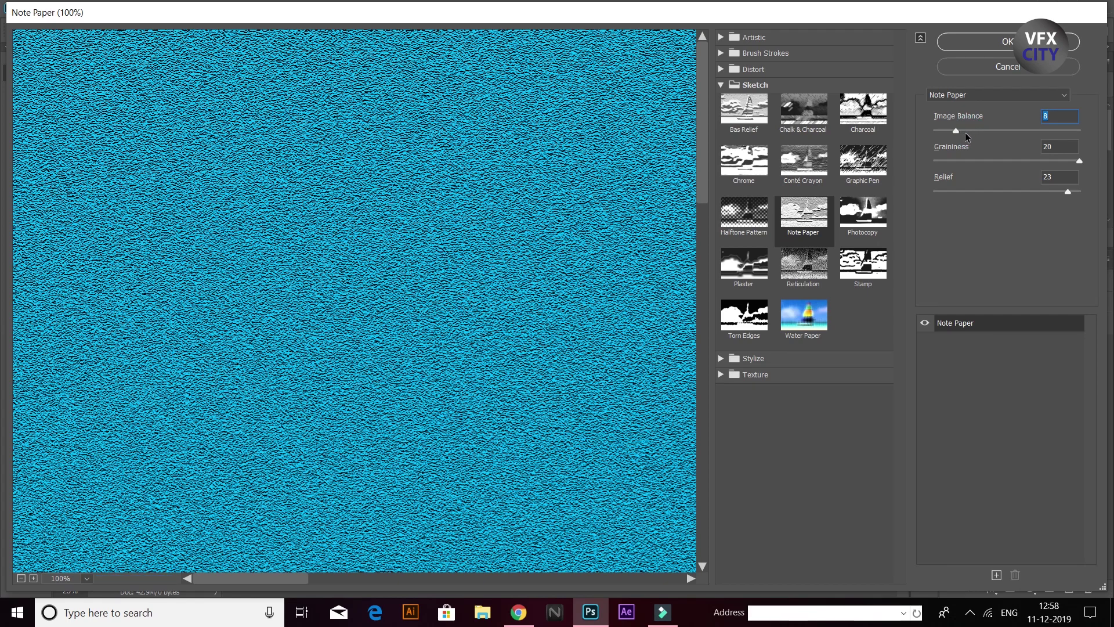
drag(957, 130, 984, 130)
mouse_move(1077, 161)
mouse_down()
mouse_move(972, 162)
mouse_move(1019, 162)
mouse_up()
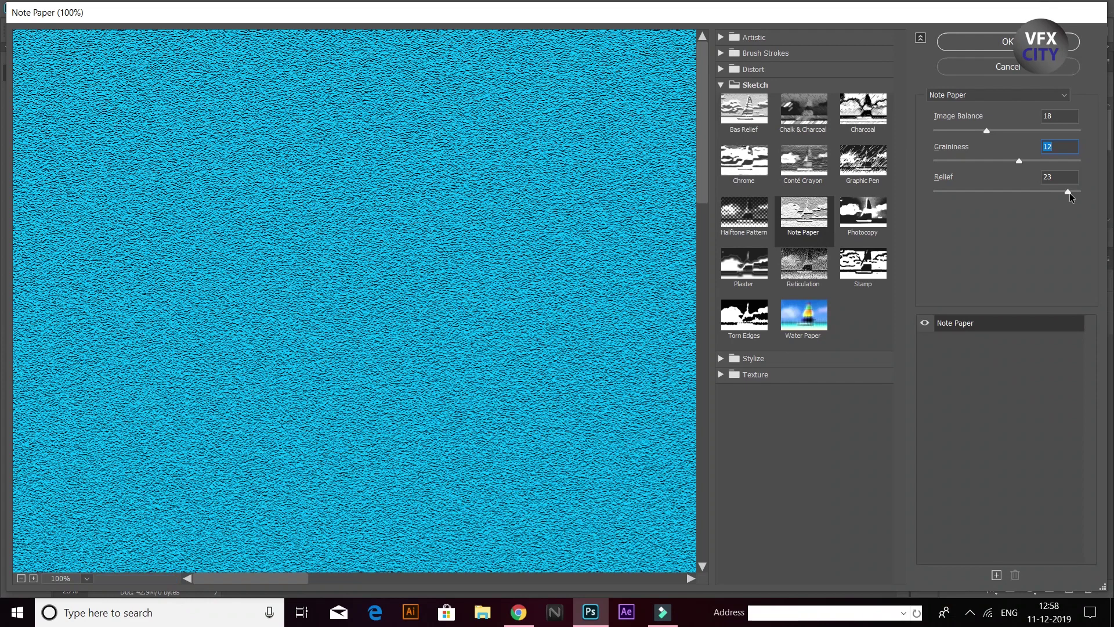
mouse_move(1068, 192)
mouse_down()
mouse_move(1024, 191)
mouse_move(1080, 191)
mouse_up()
Apply the Note Paper texture to the cyan layer.
click(991, 44)
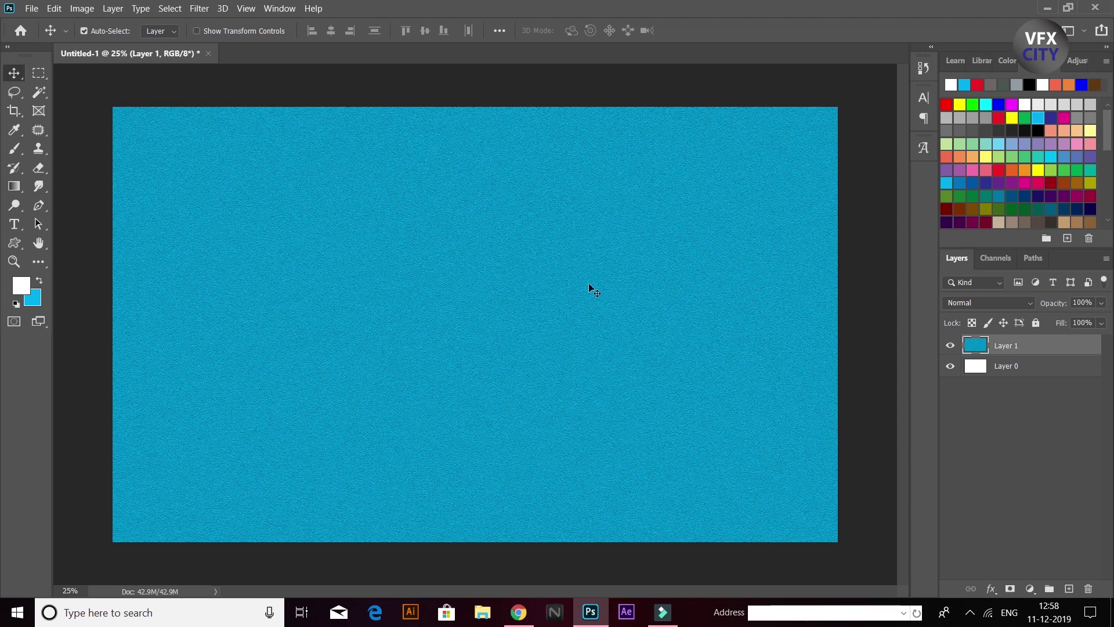
click(451, 283)
click(347, 228)
Reopen the Filter Gallery with the Artistic category expanded.
click(199, 9)
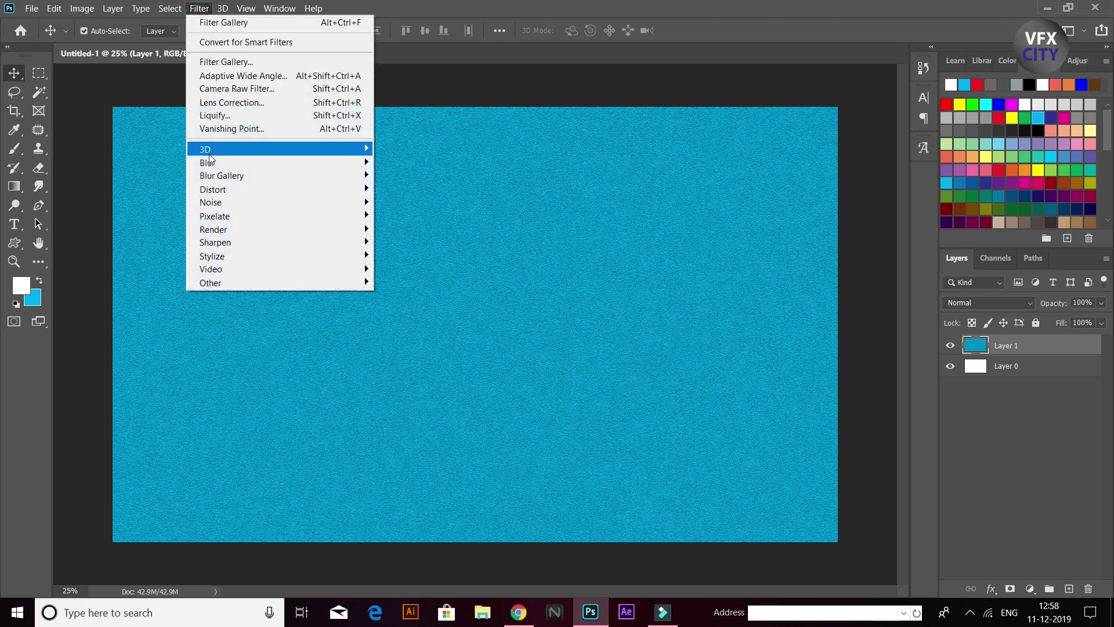
click(265, 64)
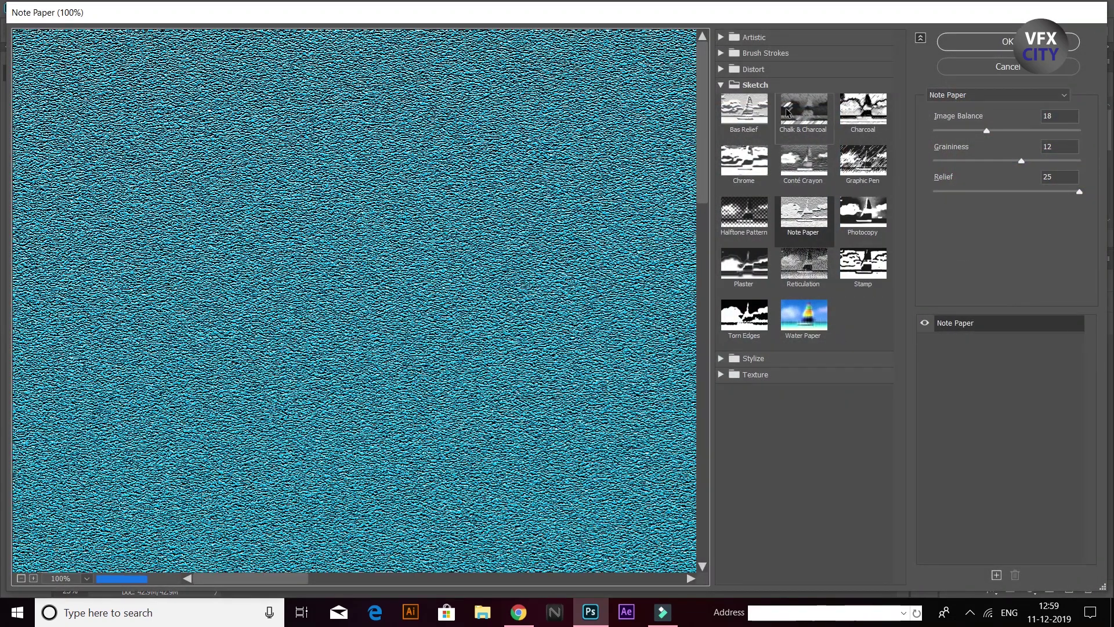
click(721, 37)
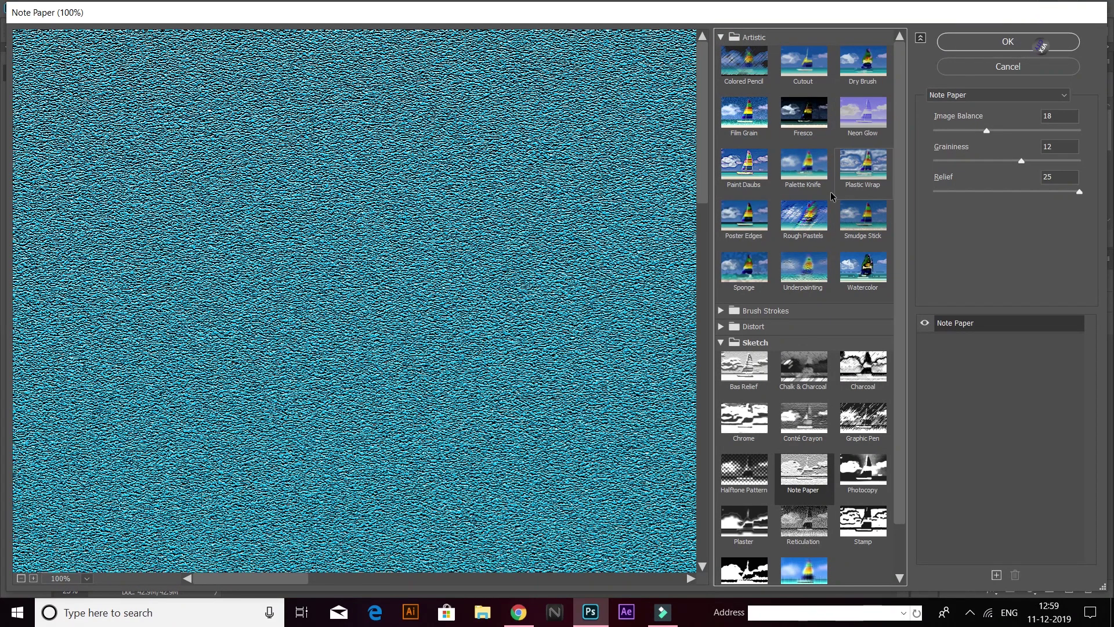
Preview Colored Pencil, Cutout, Dry Brush, then Watercolor (Brush Detail 9, Shadow Intensity 1, Texture 1).
click(753, 64)
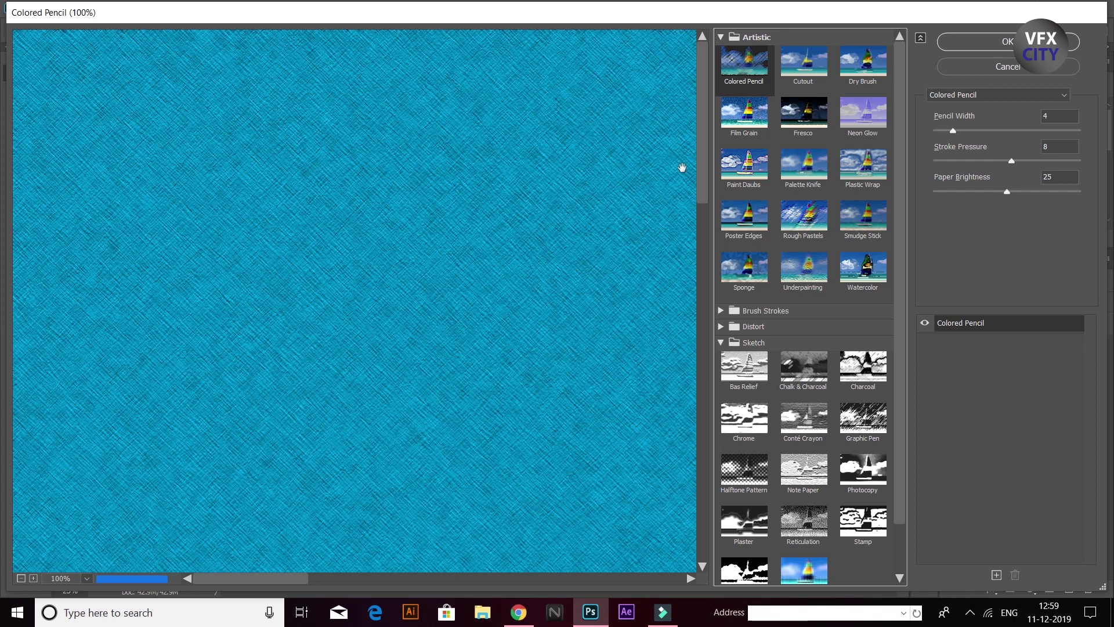
click(812, 67)
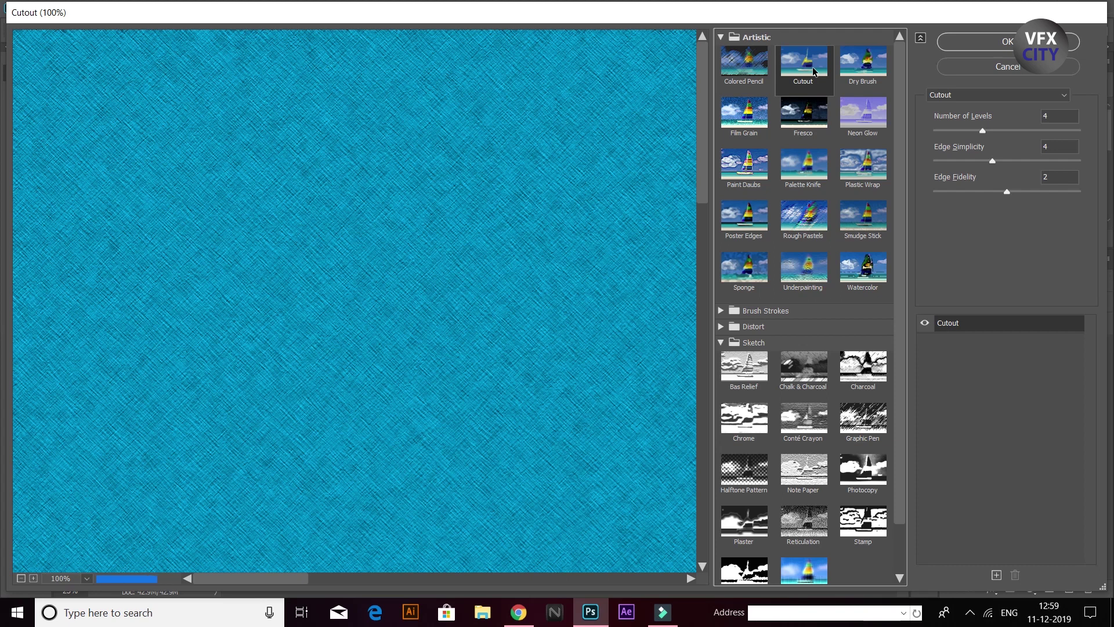
click(864, 66)
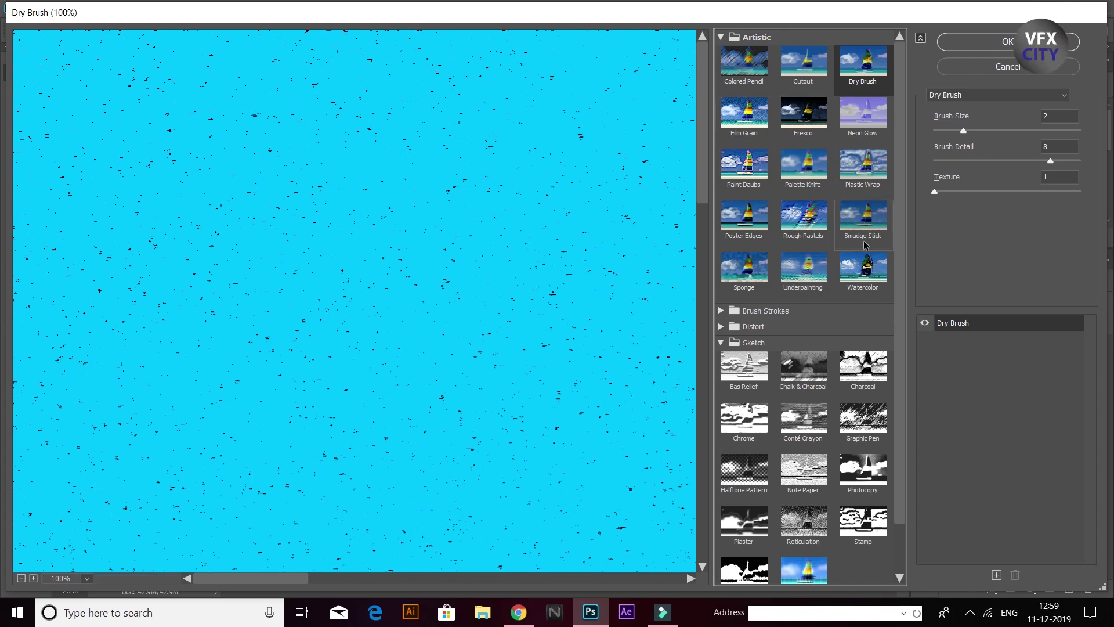
click(863, 284)
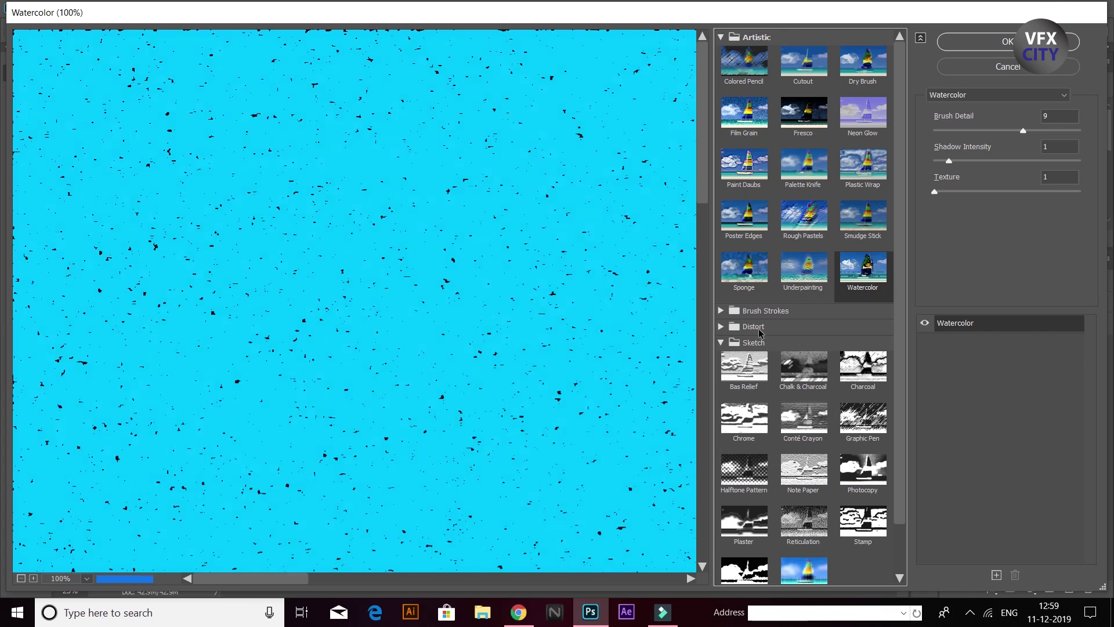
click(720, 311)
Preview the Brush Strokes effects: Accented Edges, Angled Strokes, Crosshatch, Dark Strokes, Ink Outlines and Spatter.
scroll(864, 418, down, 1)
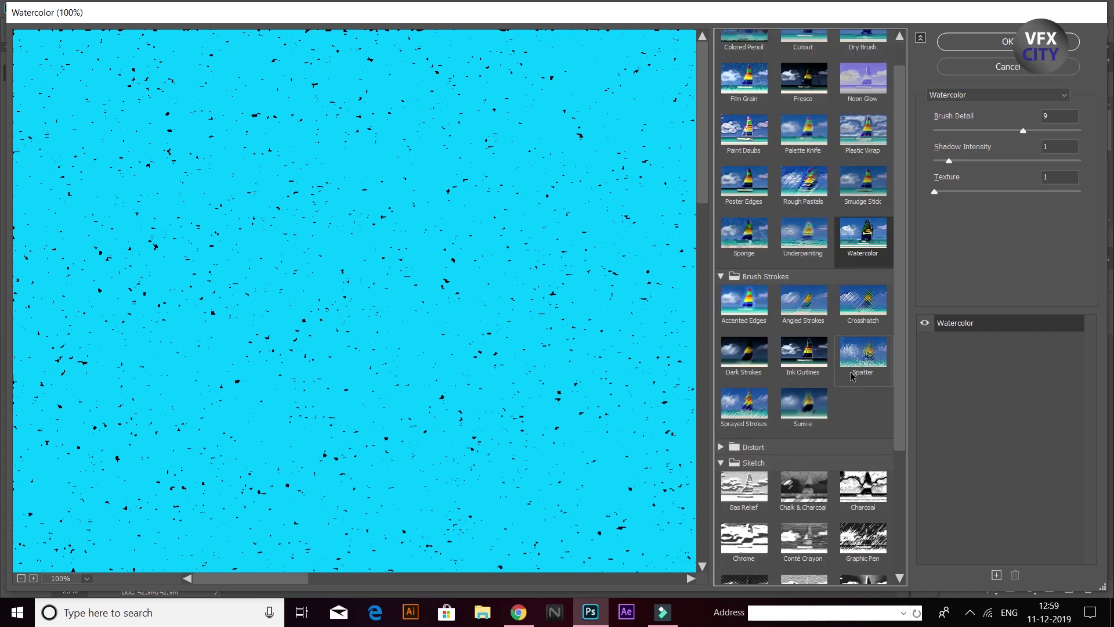
click(752, 317)
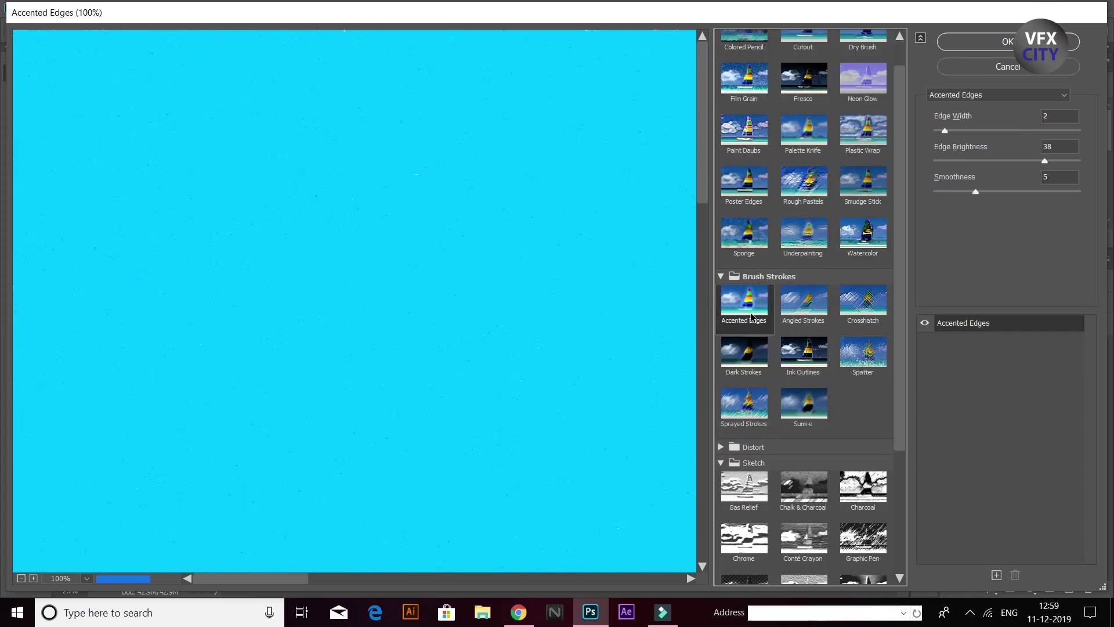
click(806, 313)
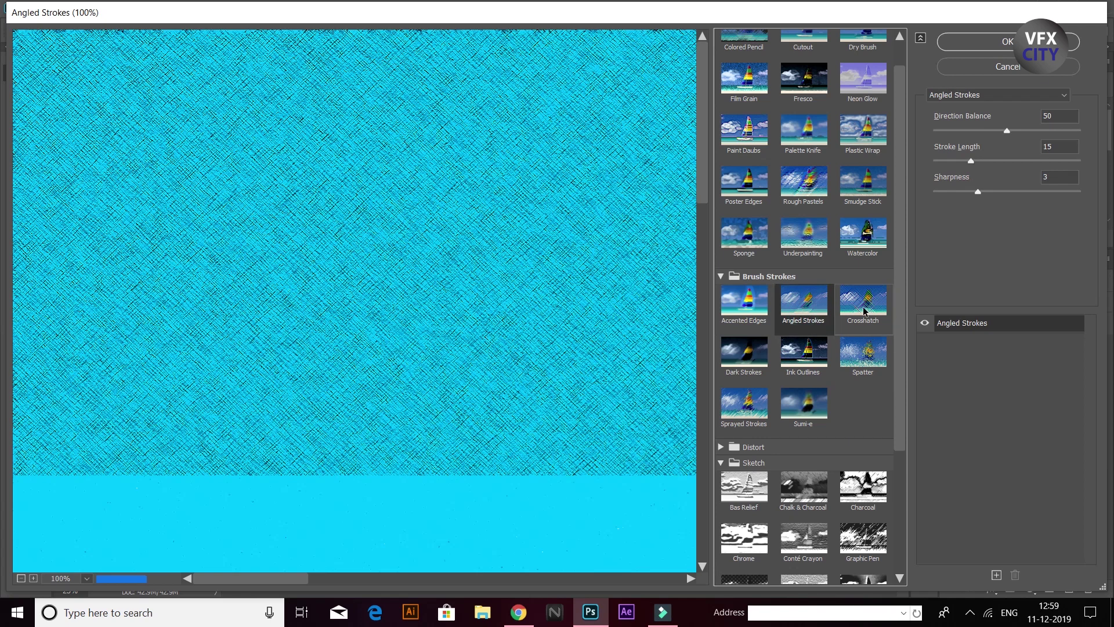
click(863, 312)
click(738, 372)
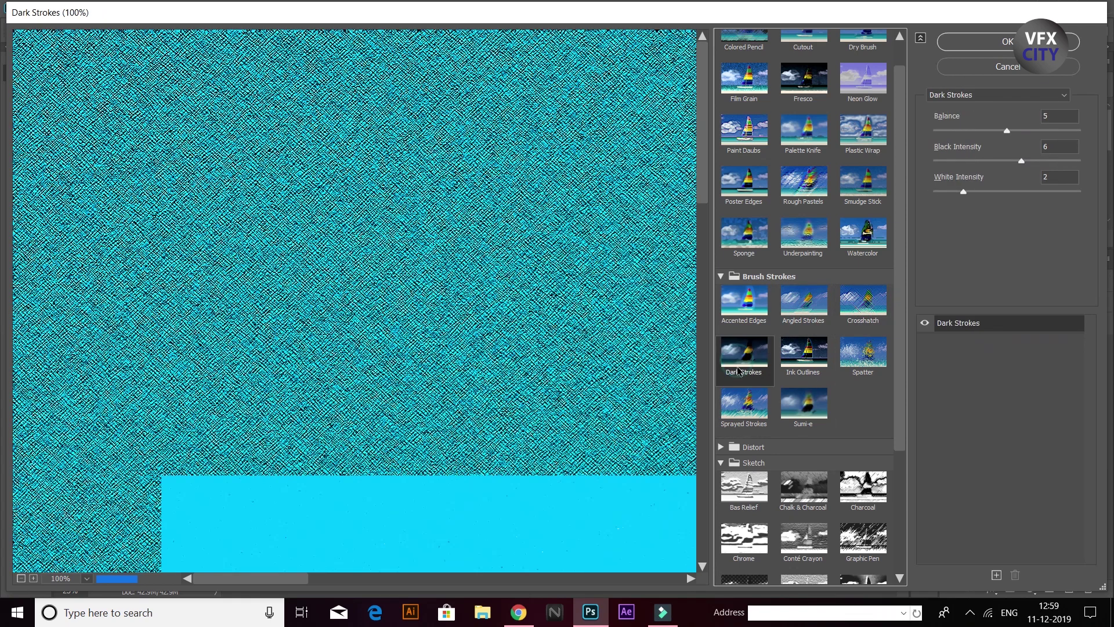
click(806, 365)
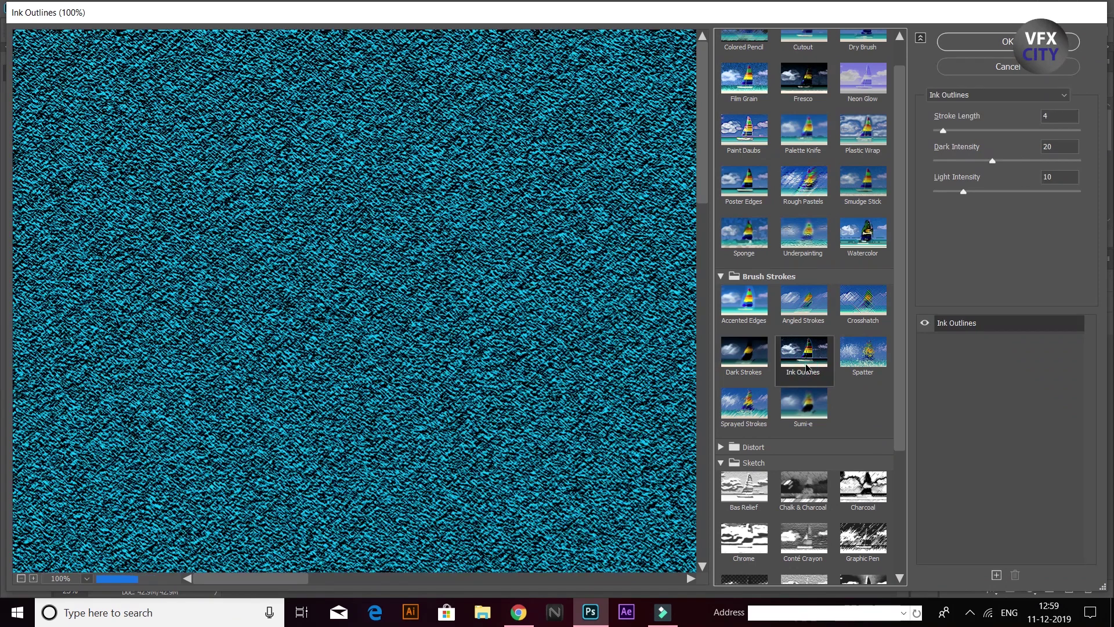
click(859, 362)
Expand the Distort set and preview the Diffuse Glow effect.
scroll(857, 377, down, 4)
scroll(857, 387, down, 1)
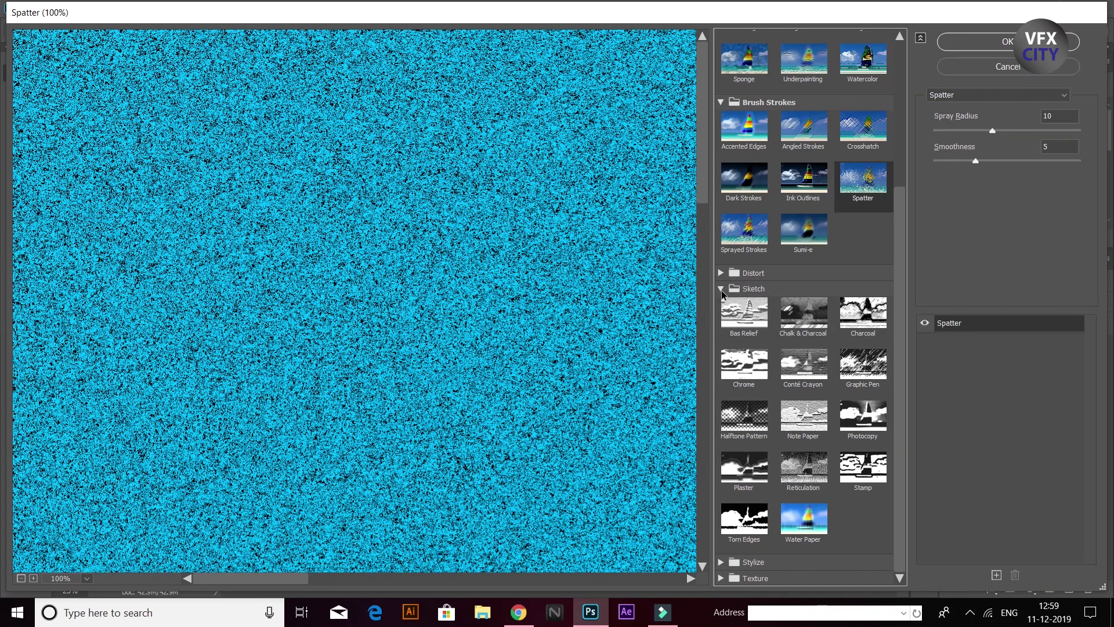
click(720, 273)
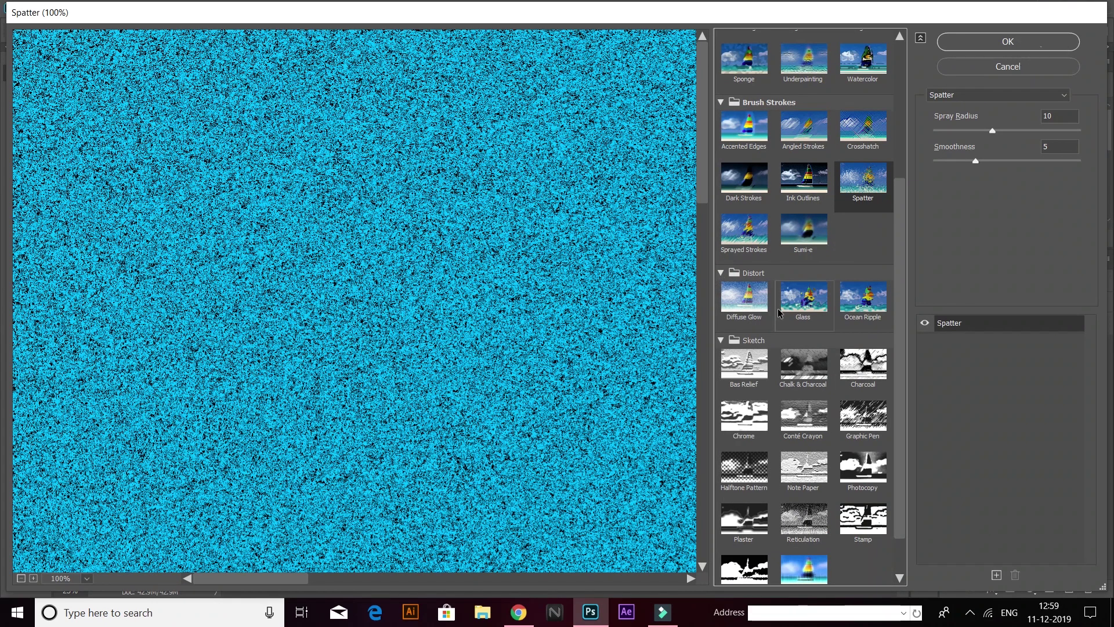
click(726, 300)
scroll(756, 366, down, 1)
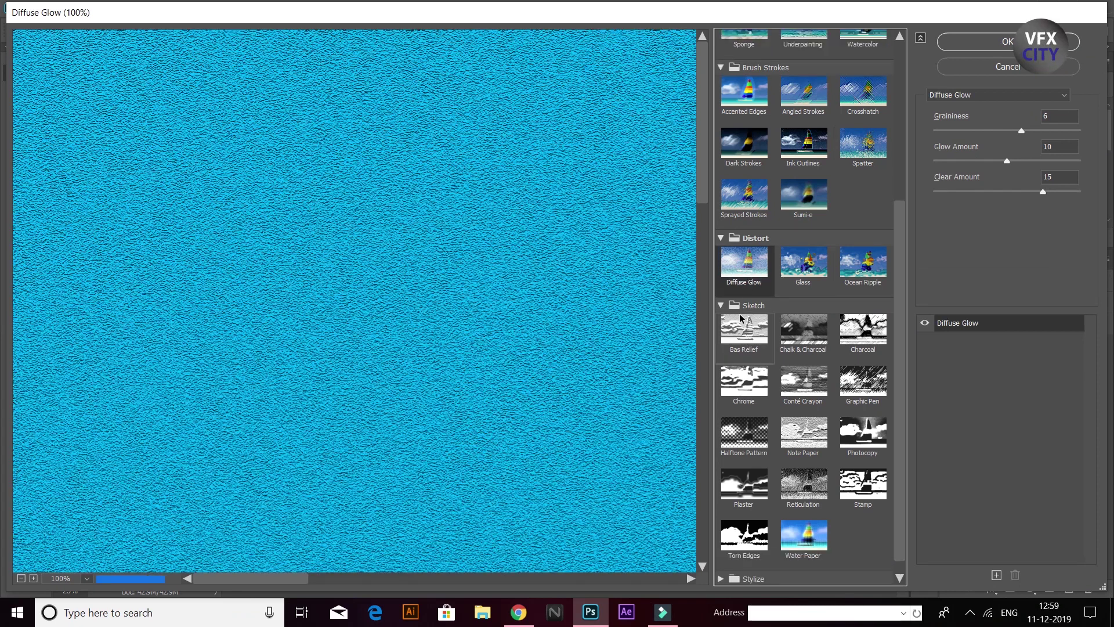
Preview Sketch effects Bas Relief, Chalk & Charcoal, Charcoal, Chrome, Conté Crayon, Graphic Pen and Note Paper.
click(751, 318)
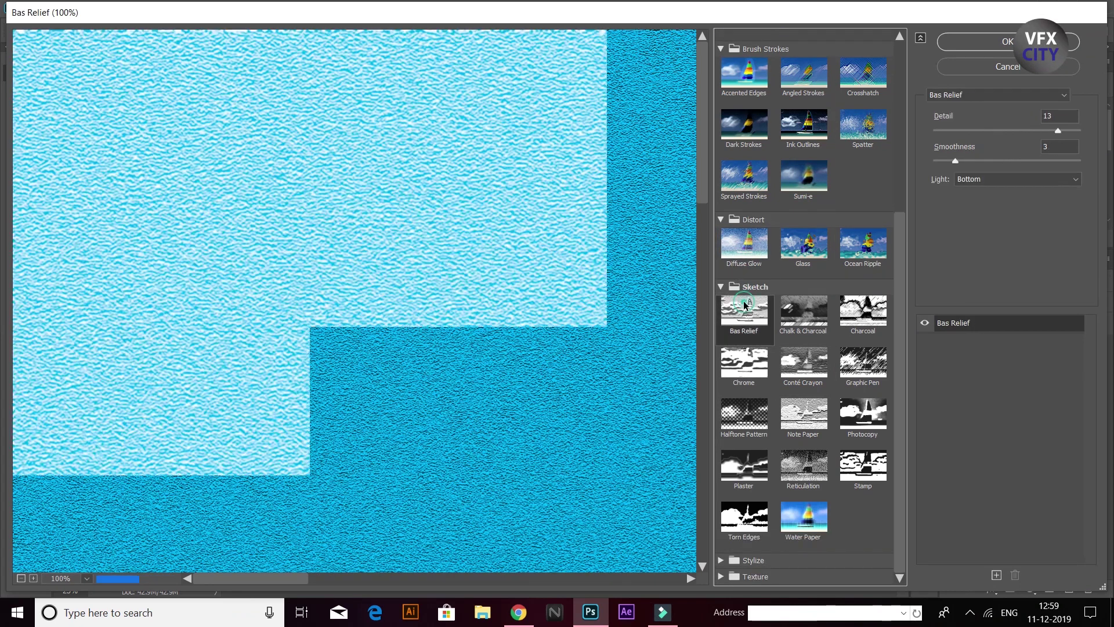
click(814, 317)
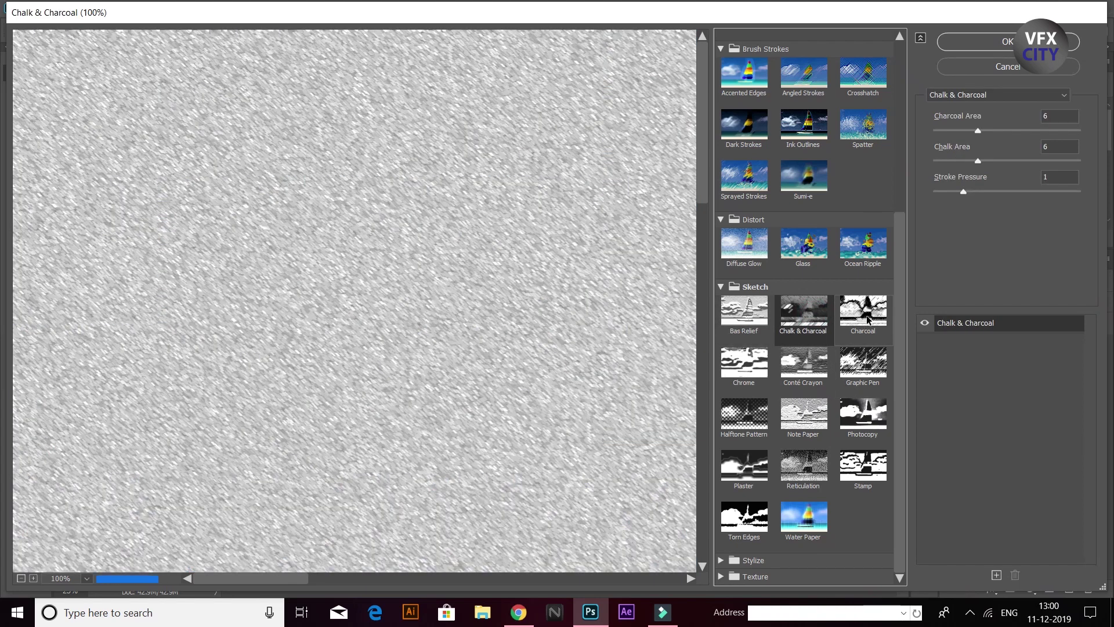
click(869, 319)
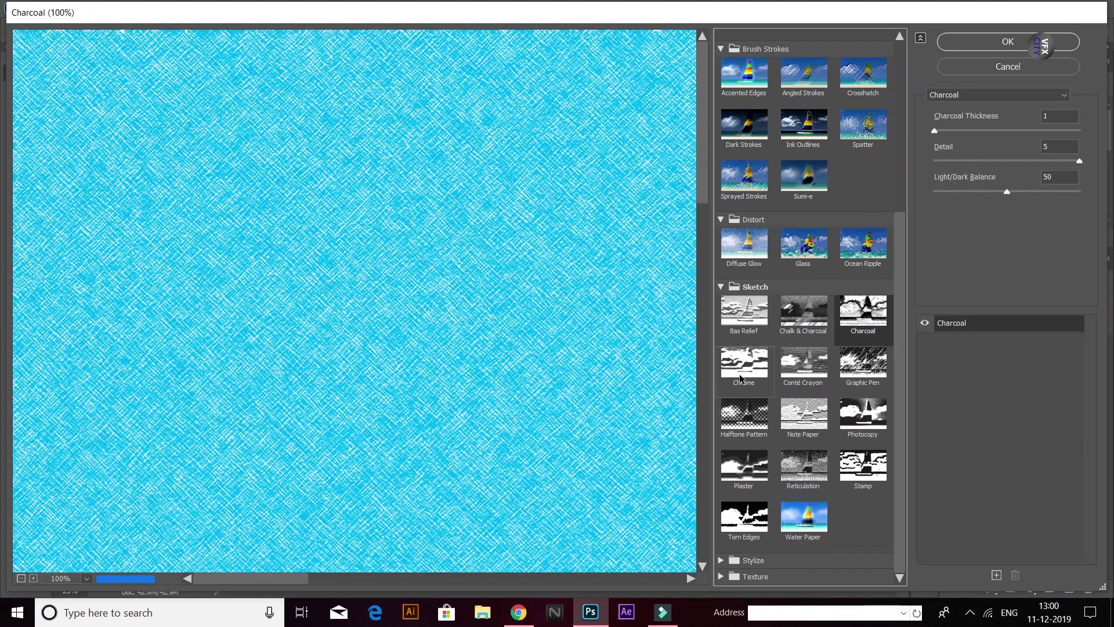
click(740, 378)
click(799, 380)
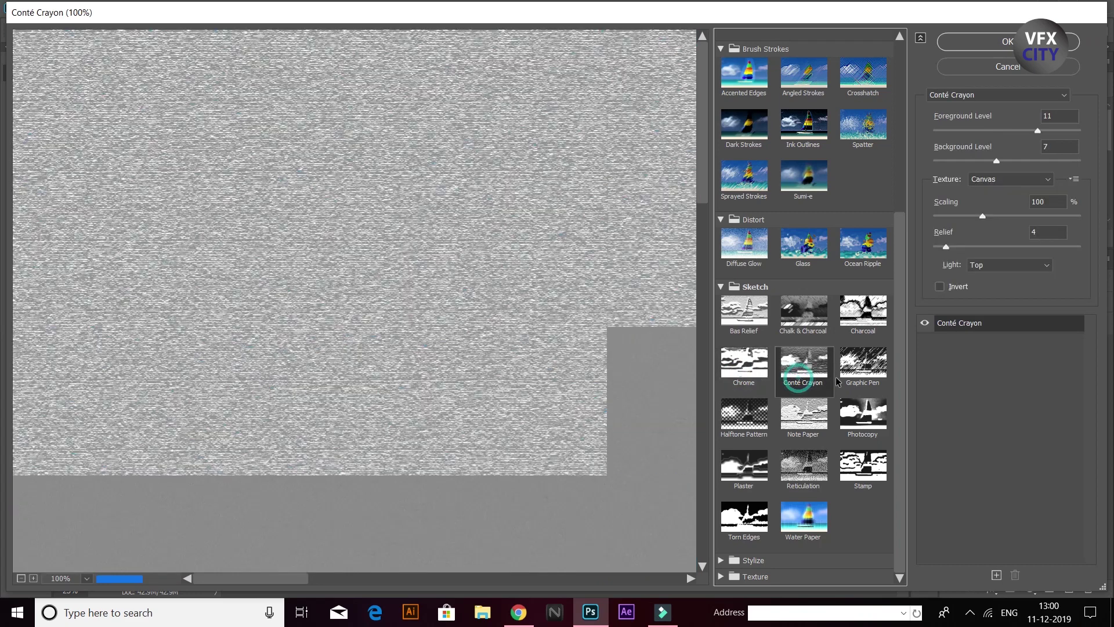
click(863, 382)
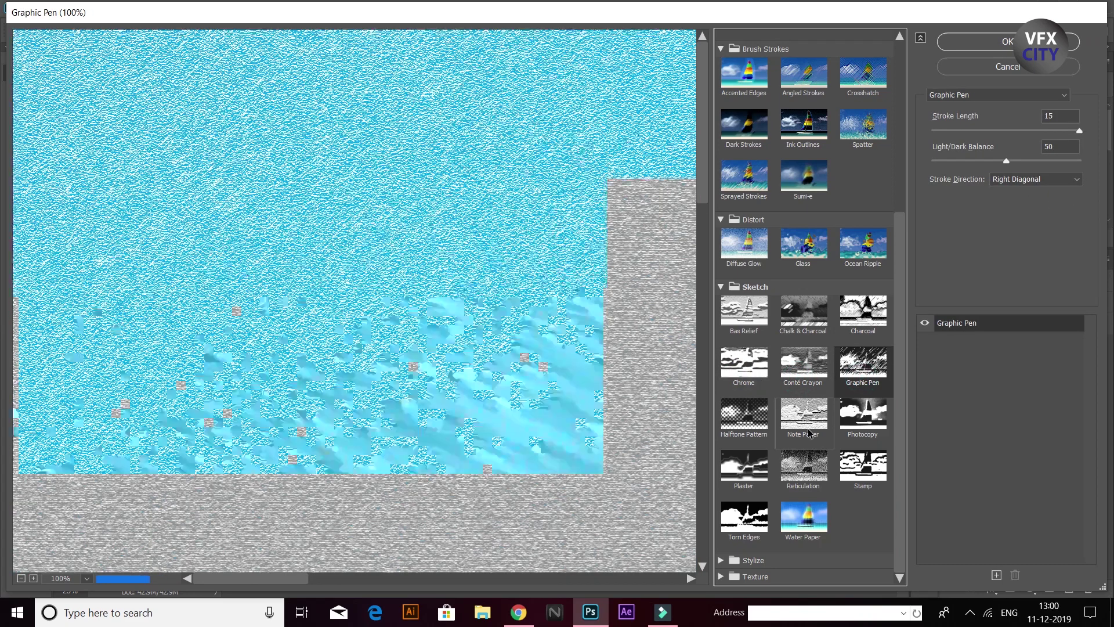
click(809, 432)
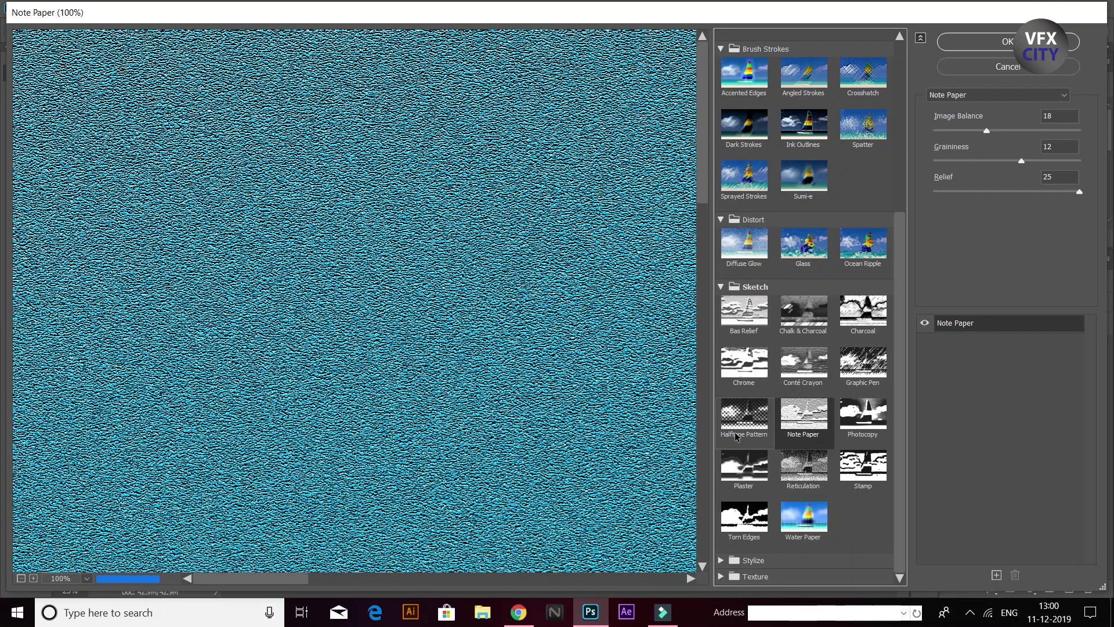
Preview Halftone Pattern, Photocopy, Stamp, Reticulation and Torn Edges, ending on Water Paper.
click(736, 436)
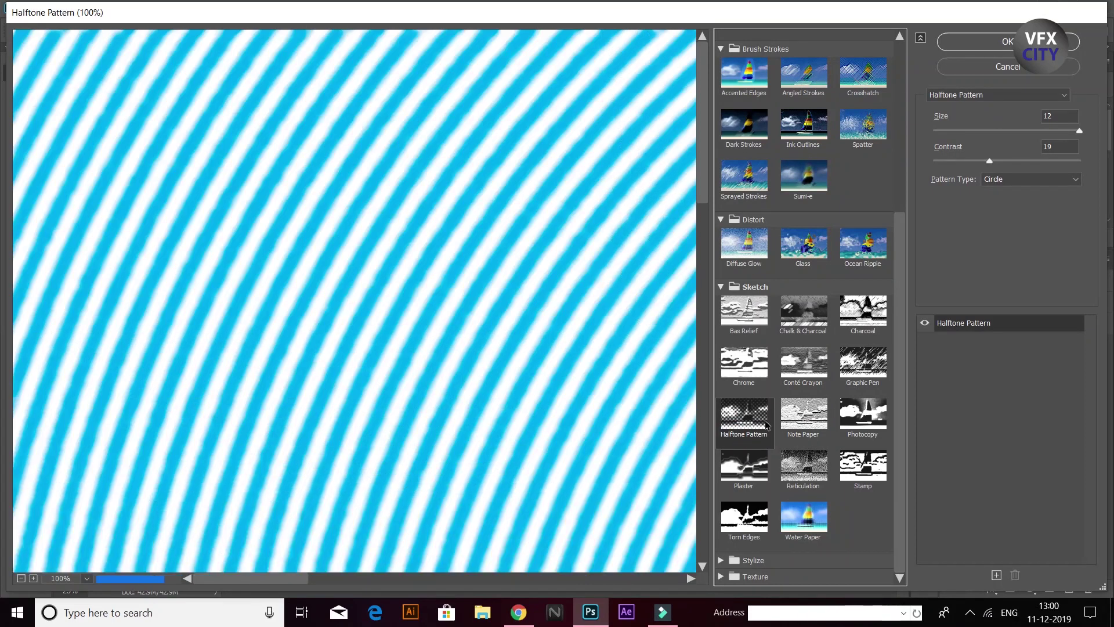
click(814, 425)
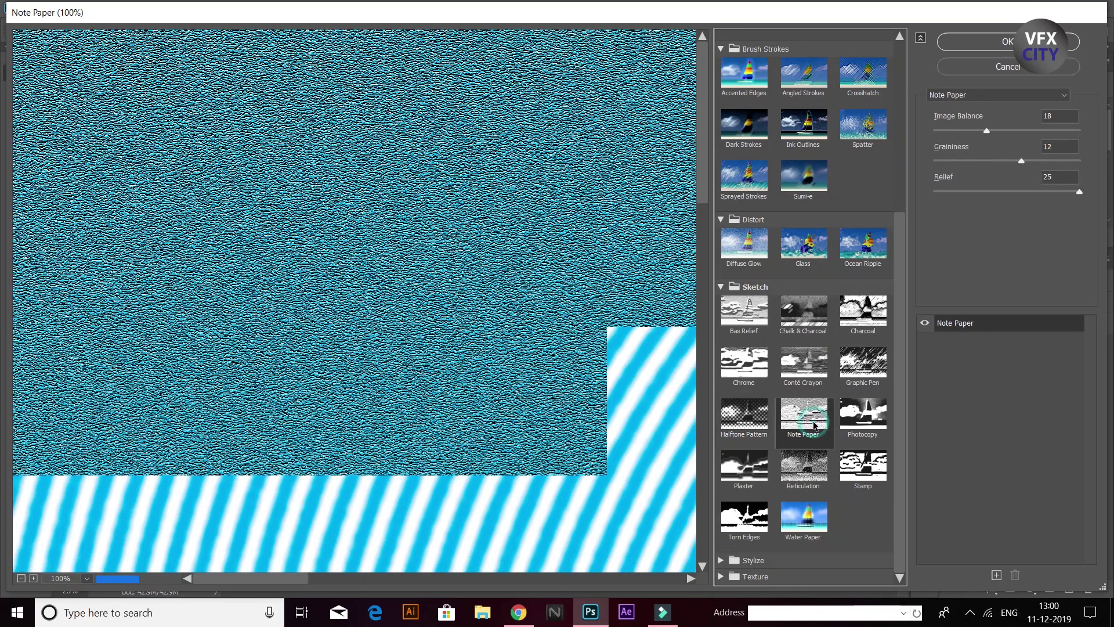
click(860, 429)
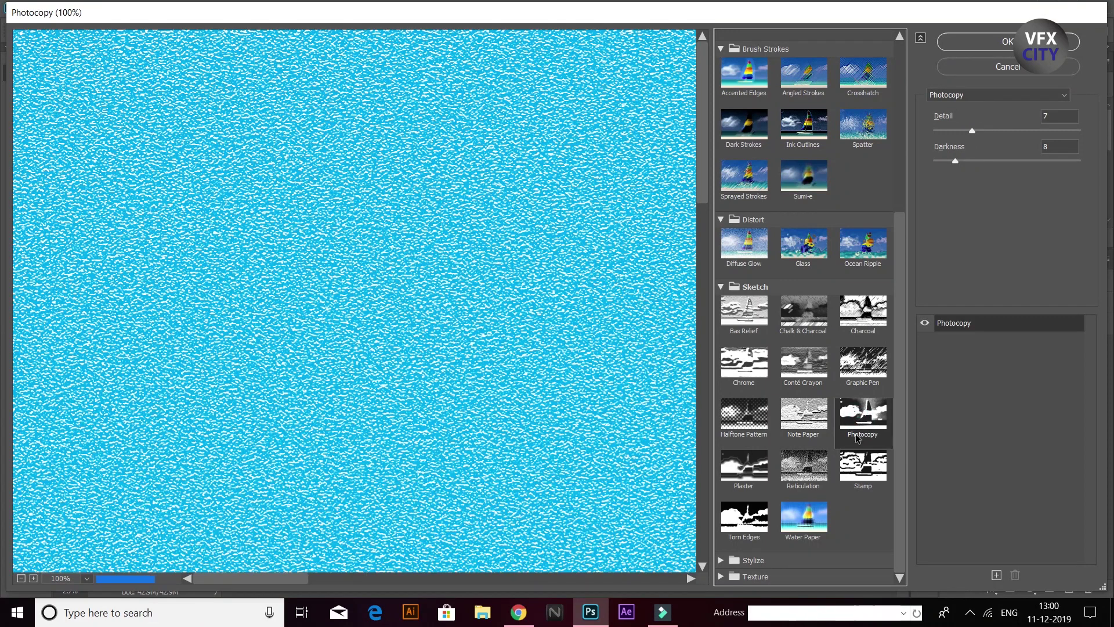
click(860, 467)
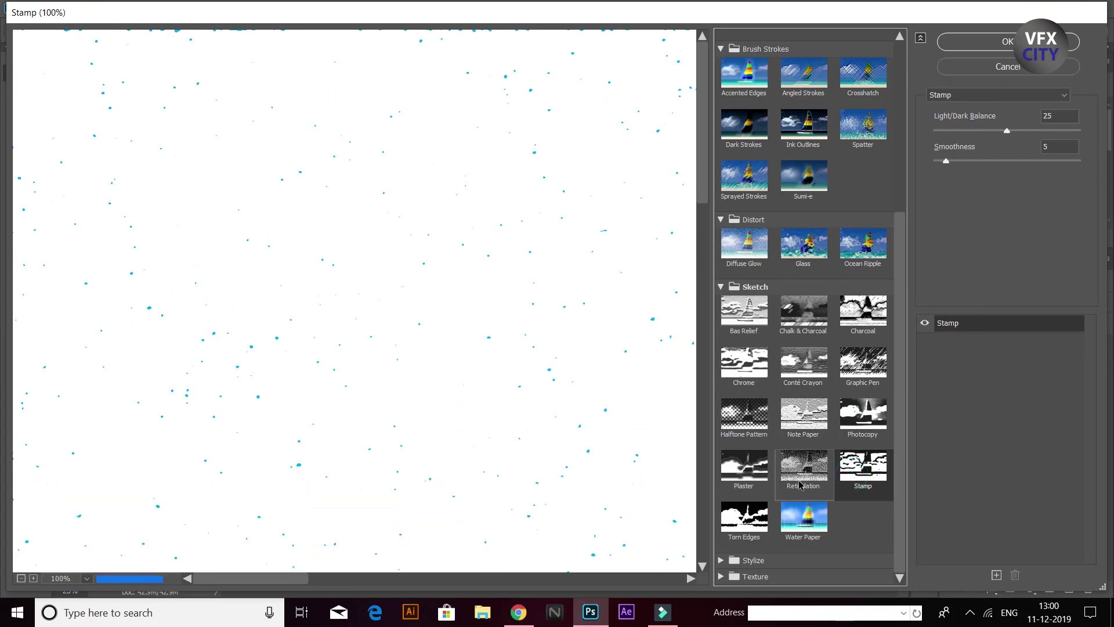
click(799, 484)
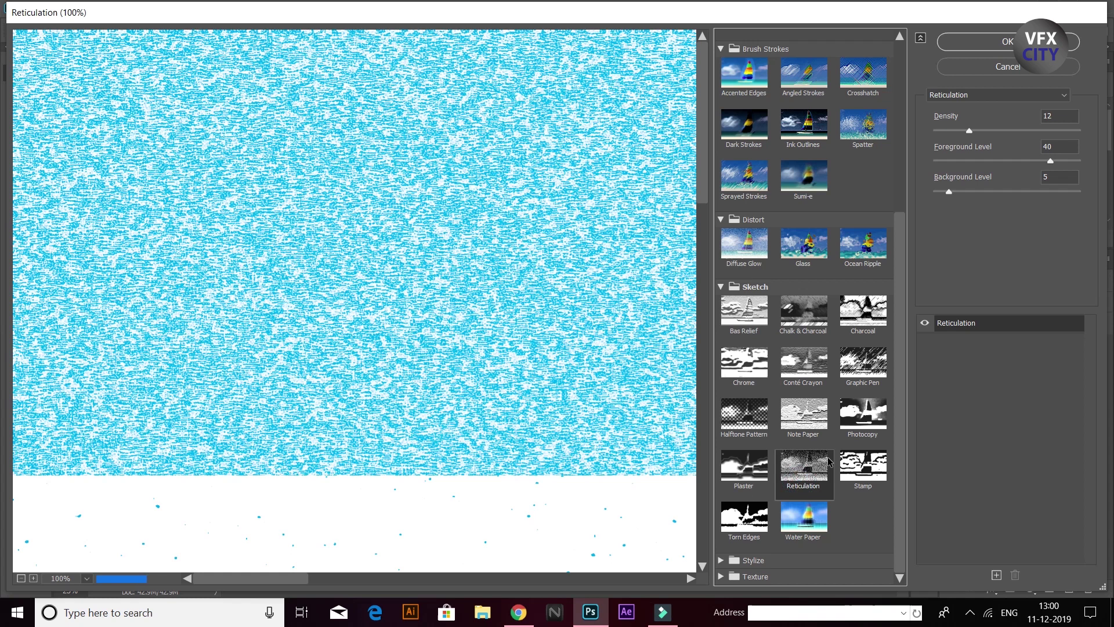
click(744, 515)
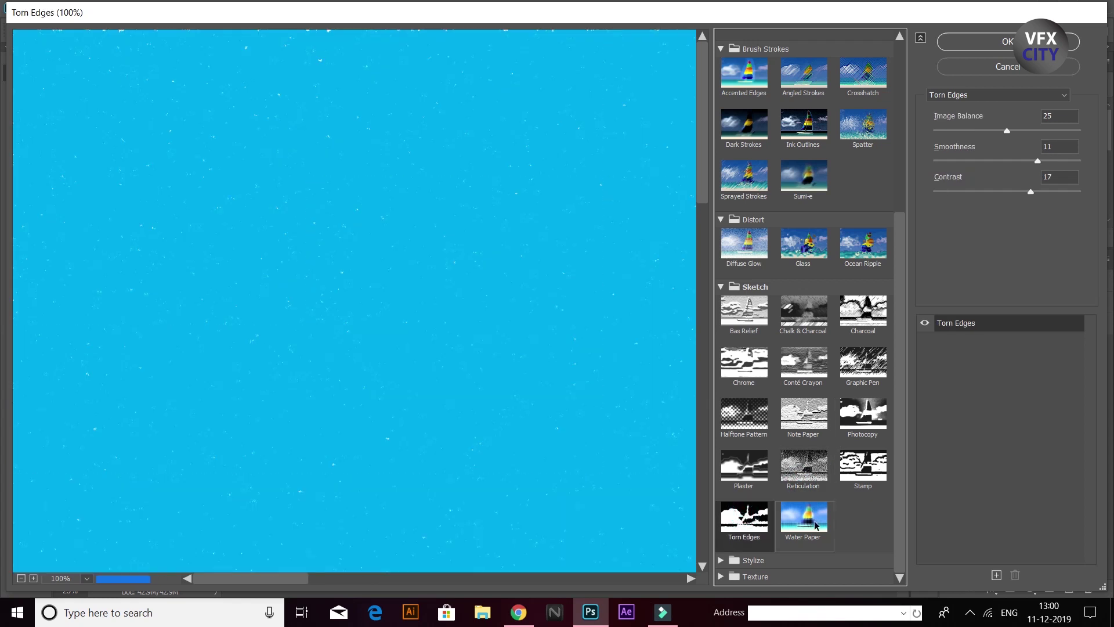
click(812, 524)
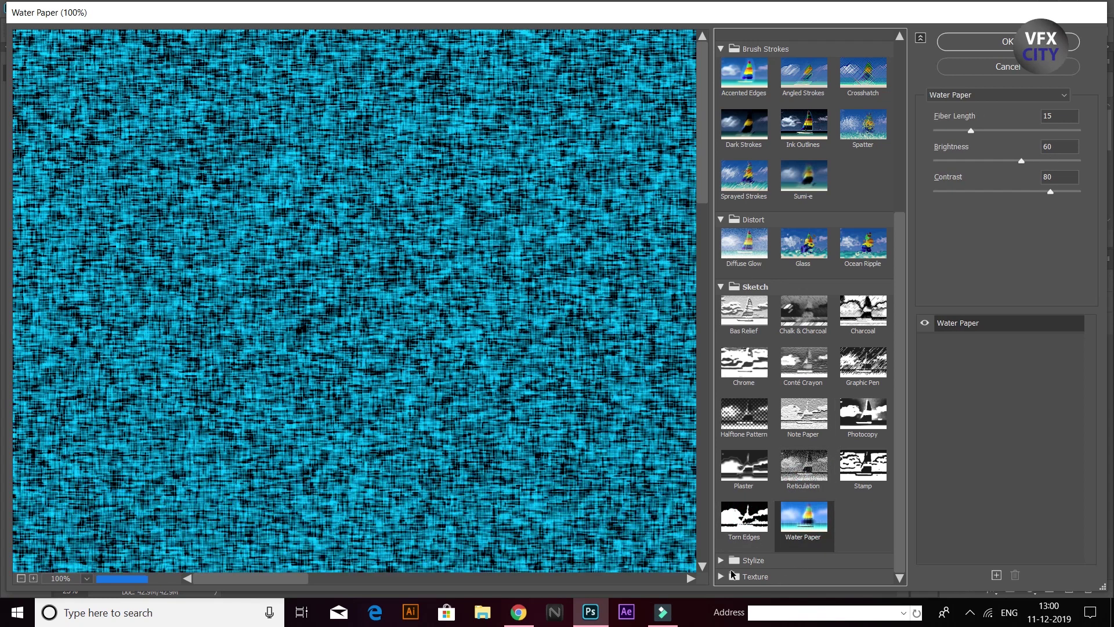
click(721, 560)
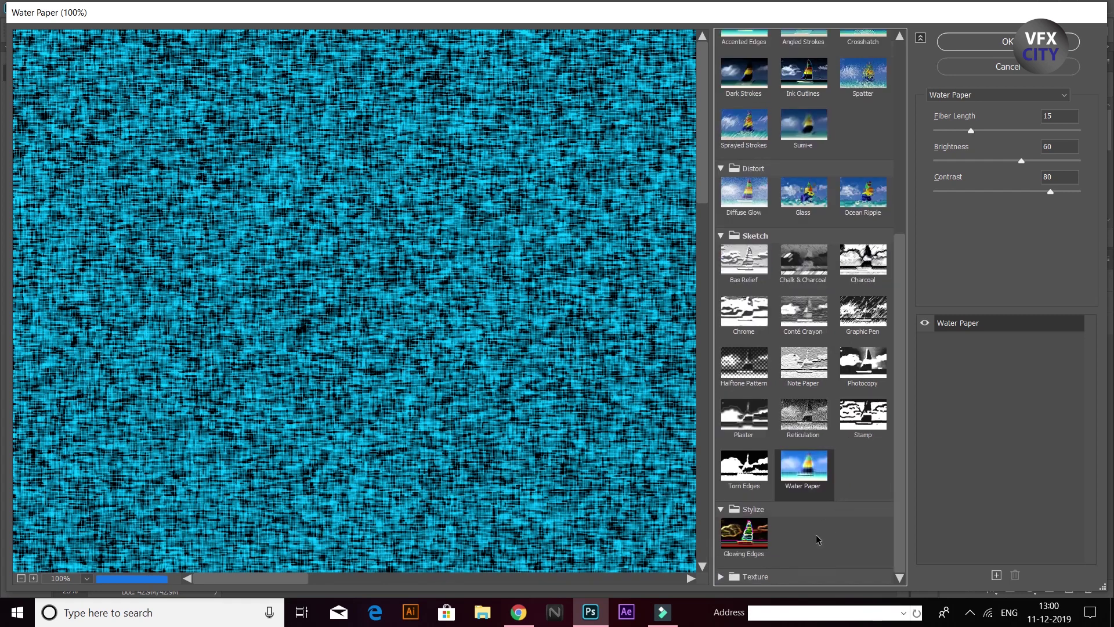
Preview Glowing Edges, then the Texture filters Craquelure, Grain and Patchwork.
click(747, 541)
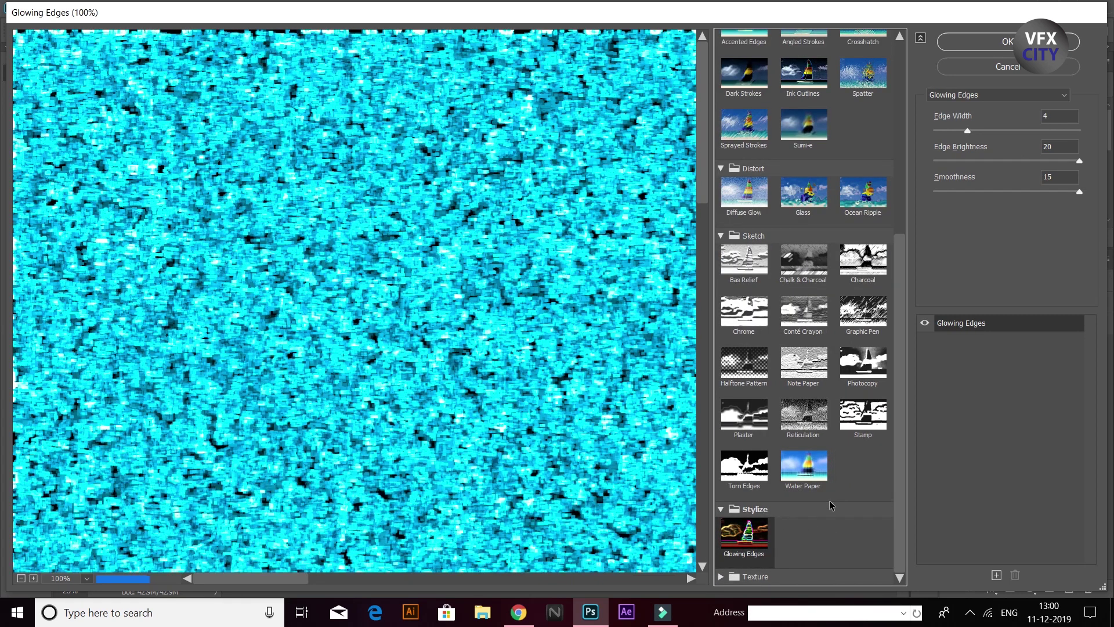
click(721, 576)
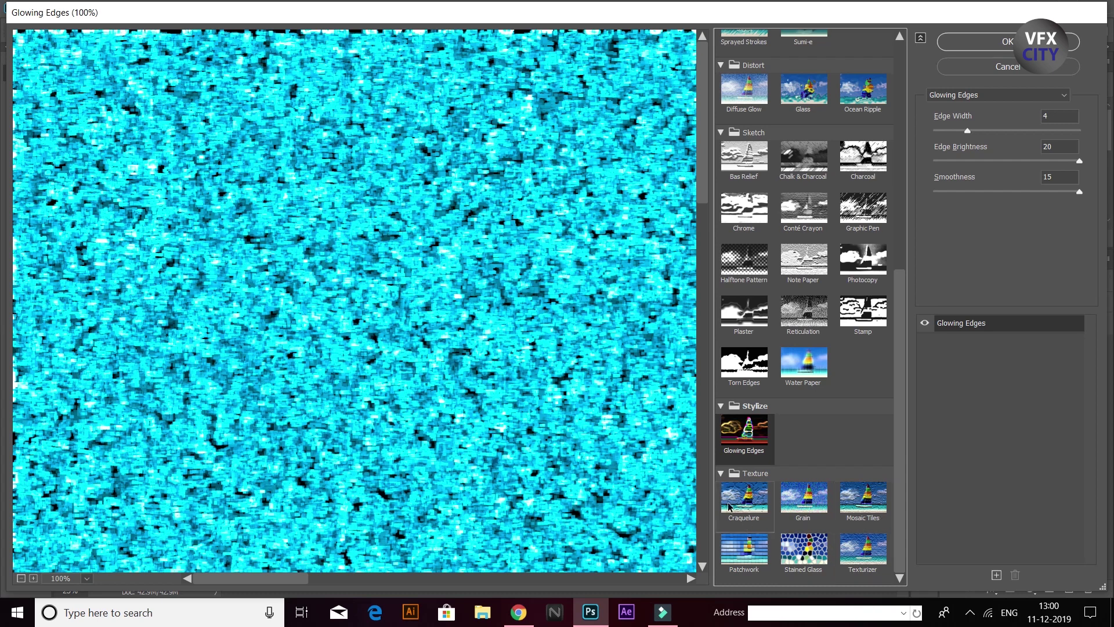
click(745, 501)
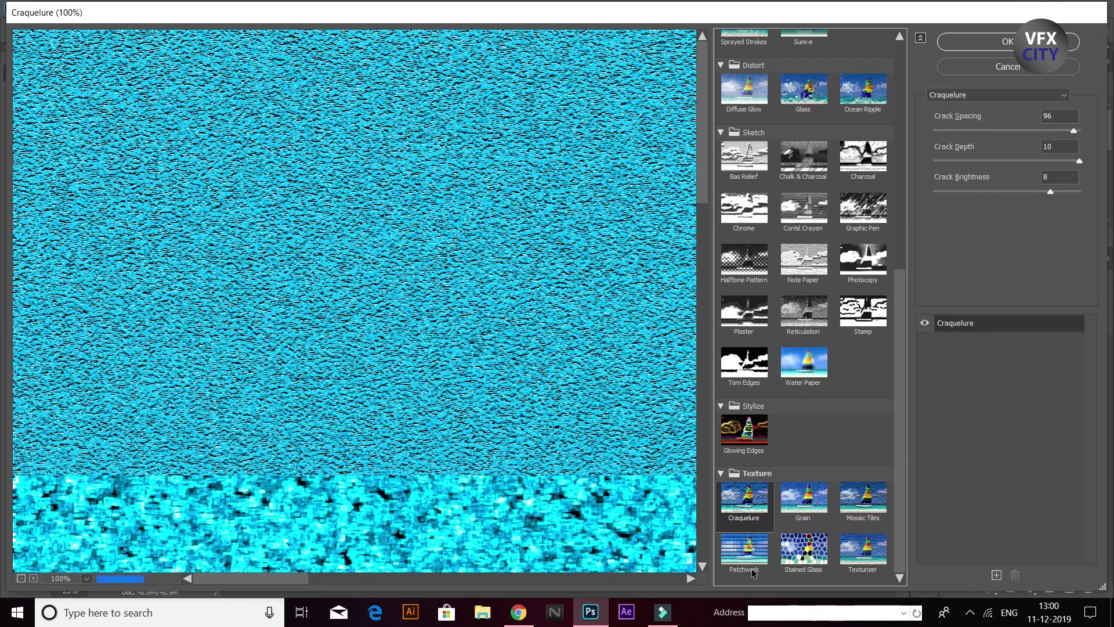
click(811, 502)
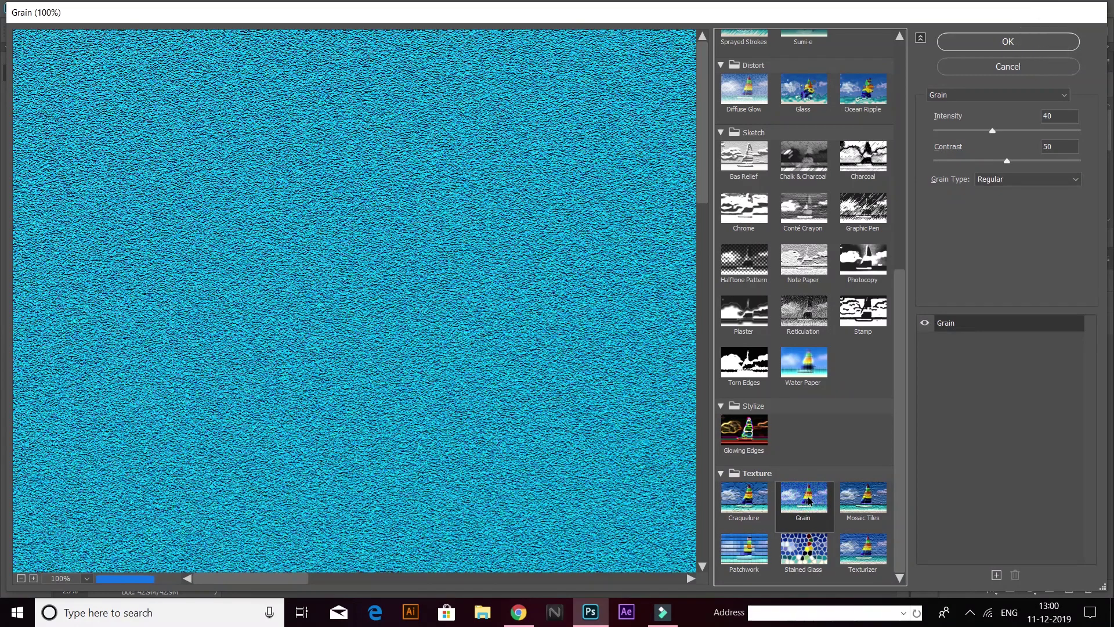
click(875, 502)
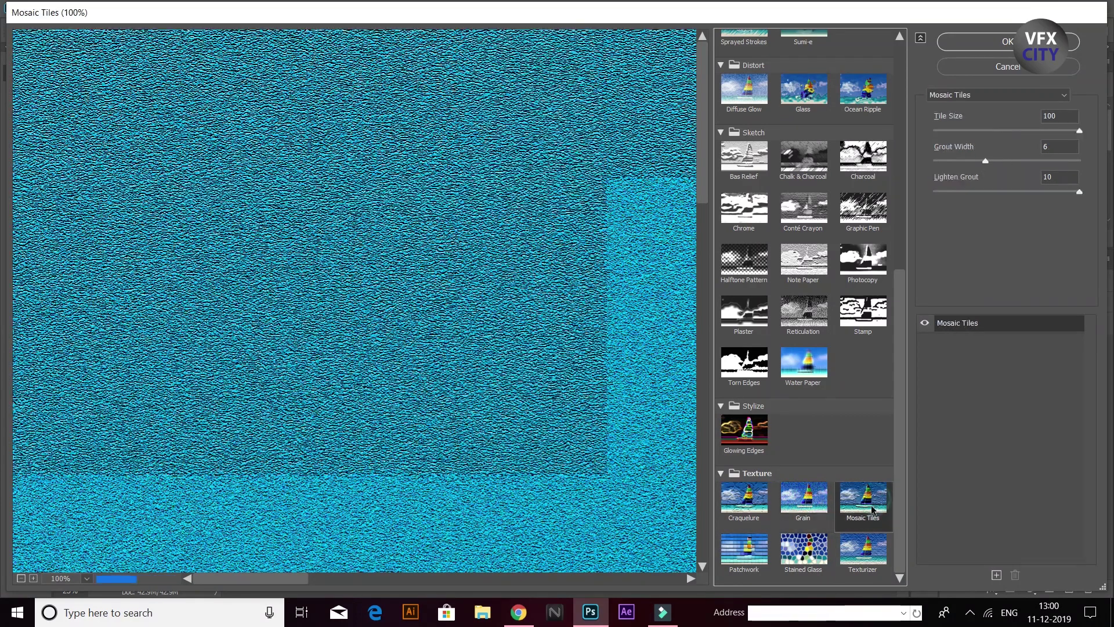
click(741, 561)
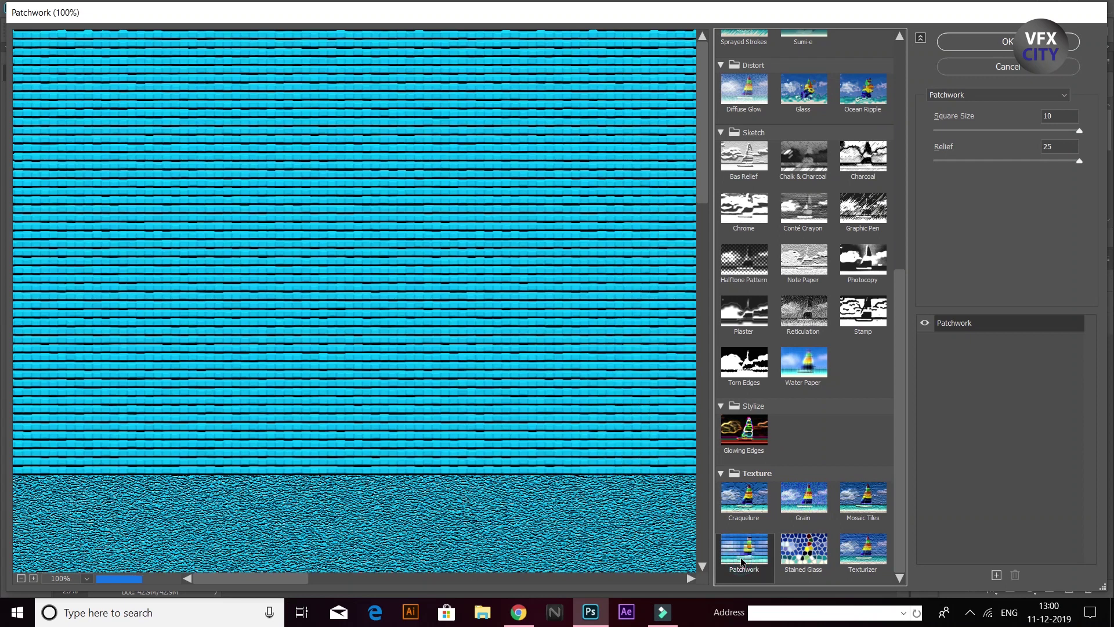
Apply Stained Glass with Cell Size 21, Border Thickness 10 and Light Intensity 2.
click(808, 550)
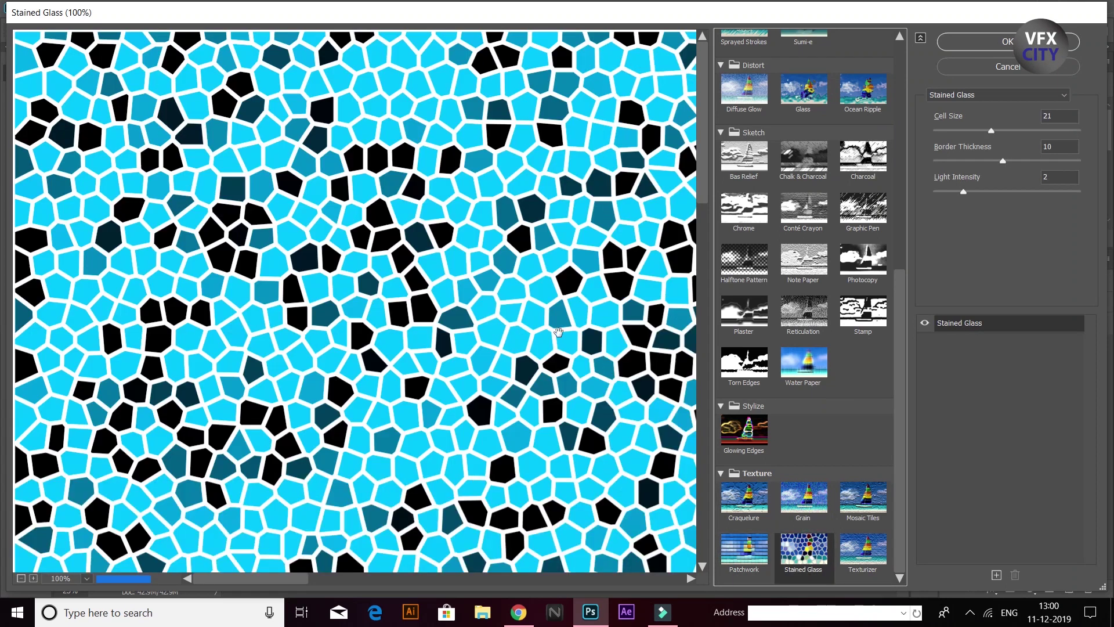
click(863, 548)
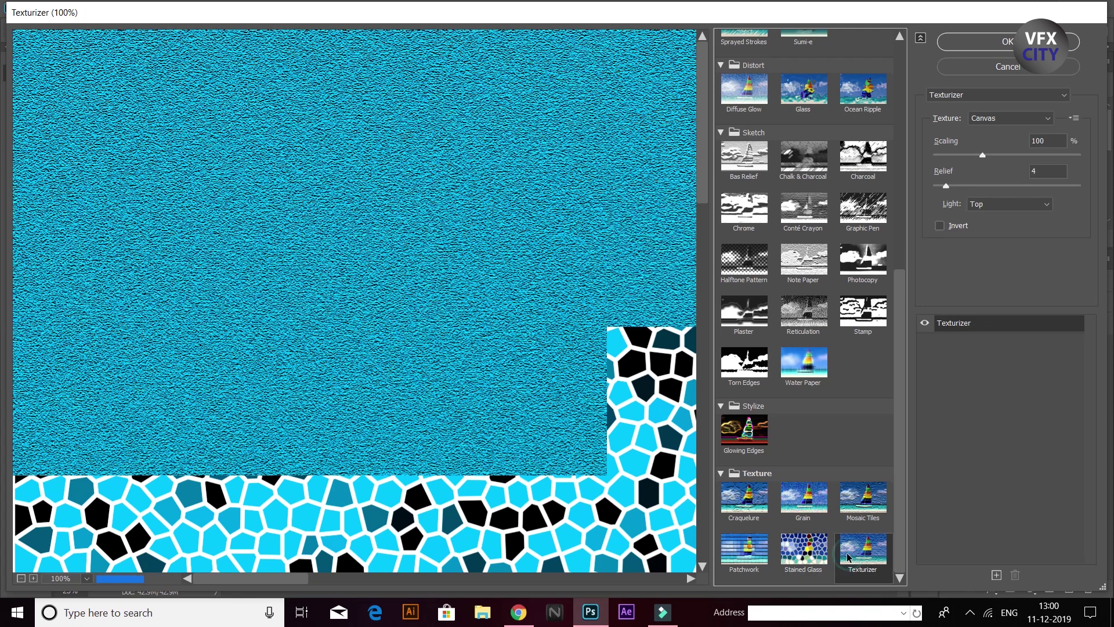
click(803, 548)
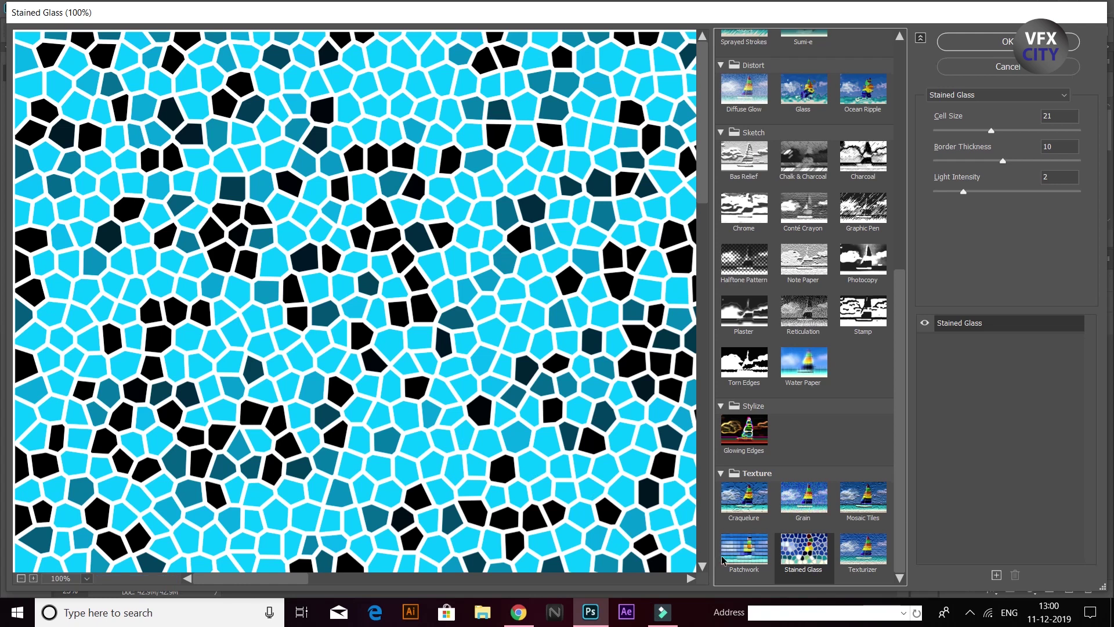
click(981, 41)
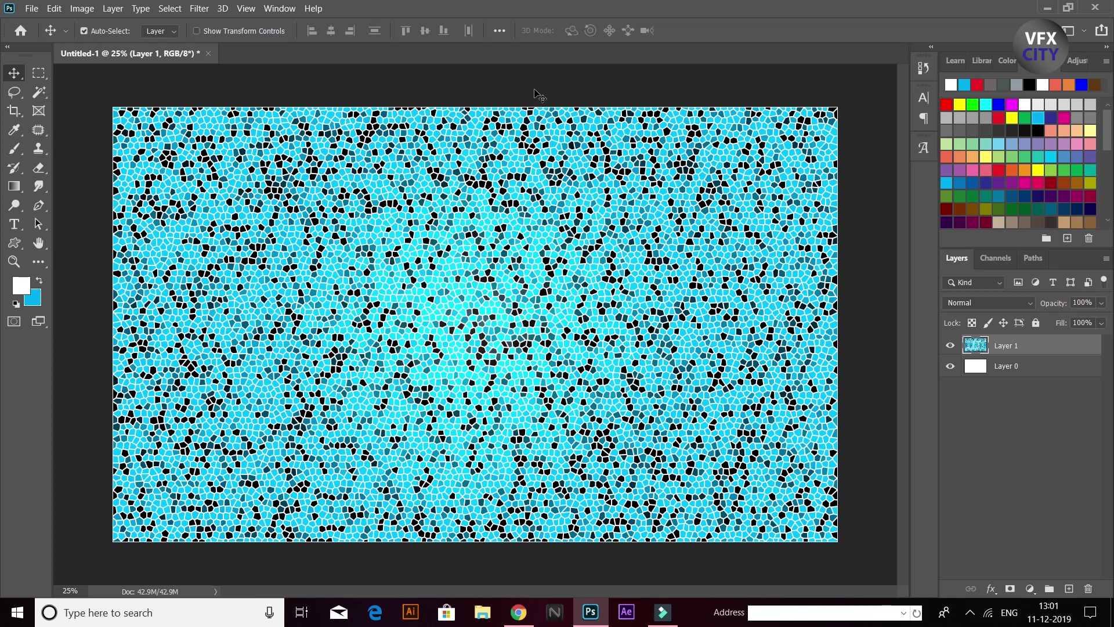
Apply the Texture > Patchwork filter (Square Size 10, Relief 25) over the stained-glass layer.
click(200, 8)
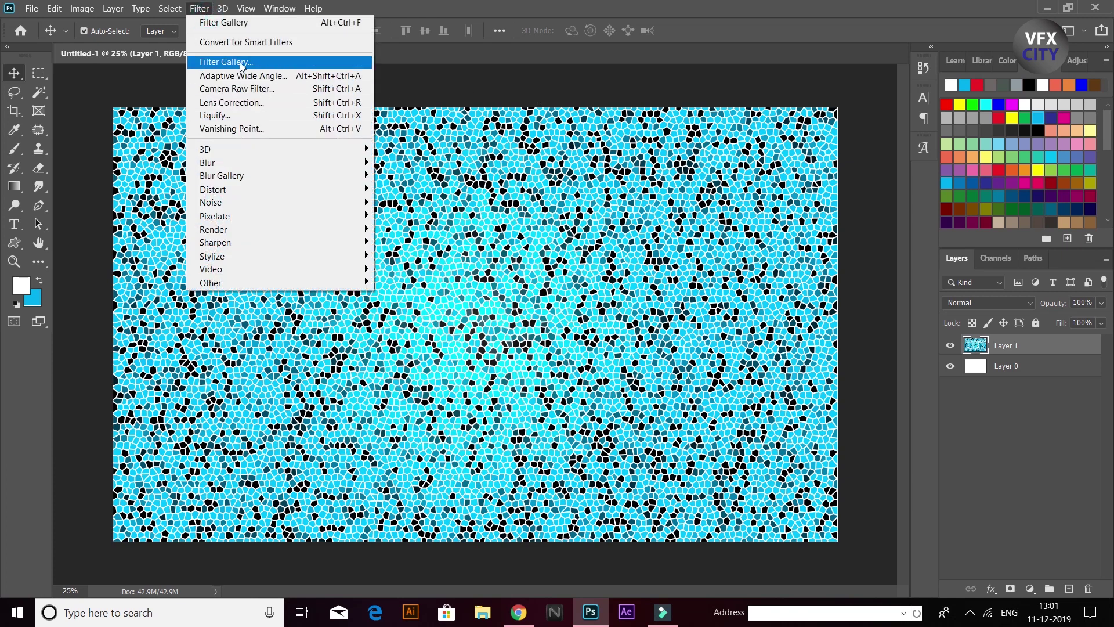
click(560, 258)
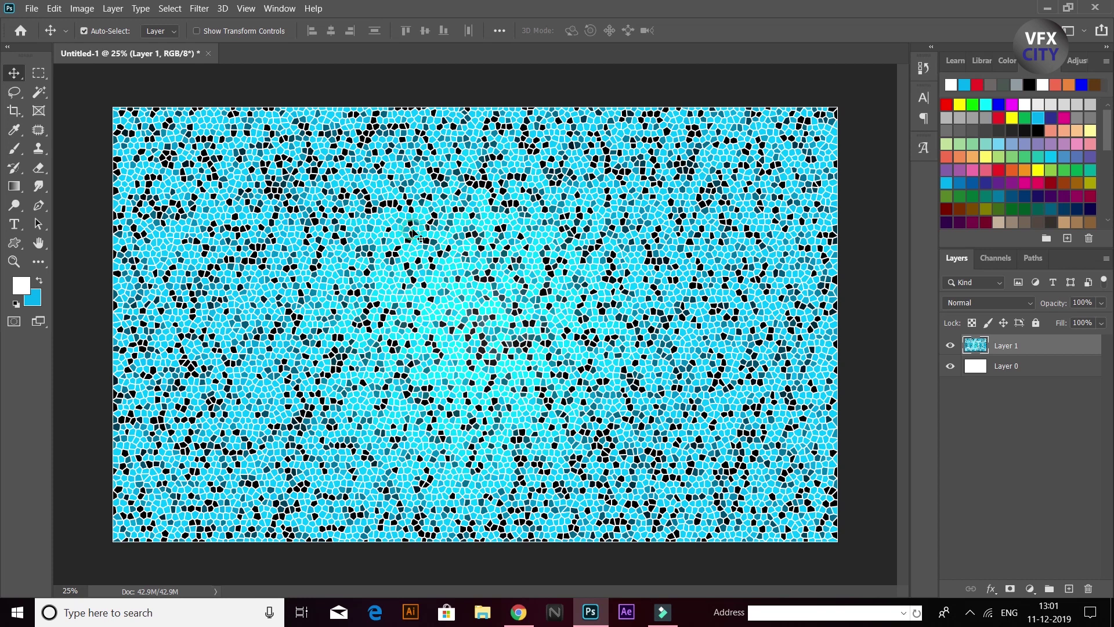
click(203, 10)
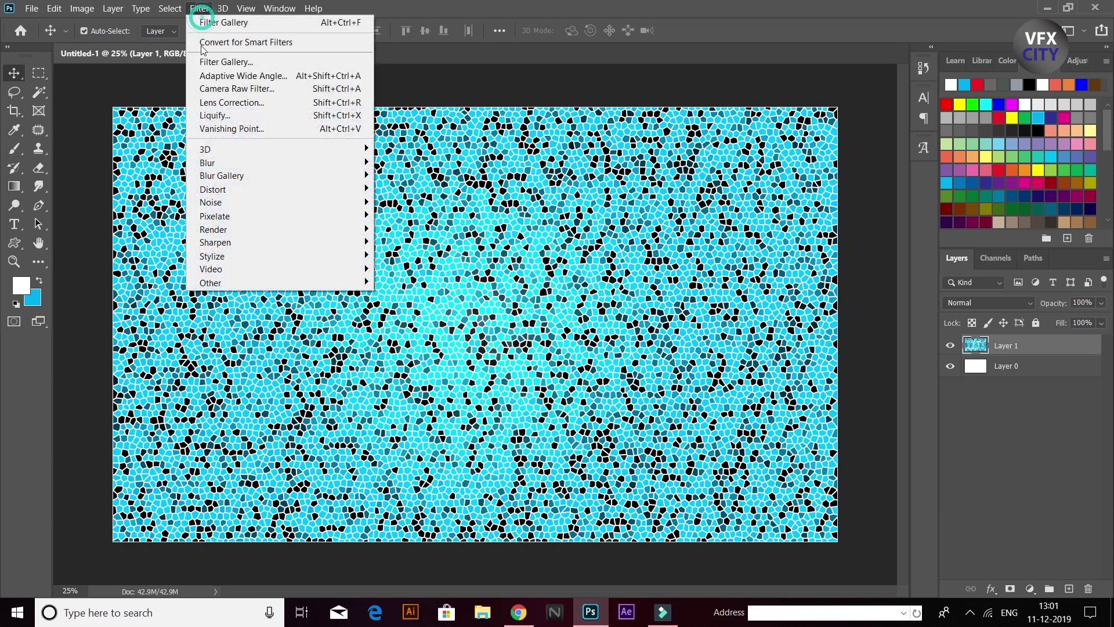
click(262, 65)
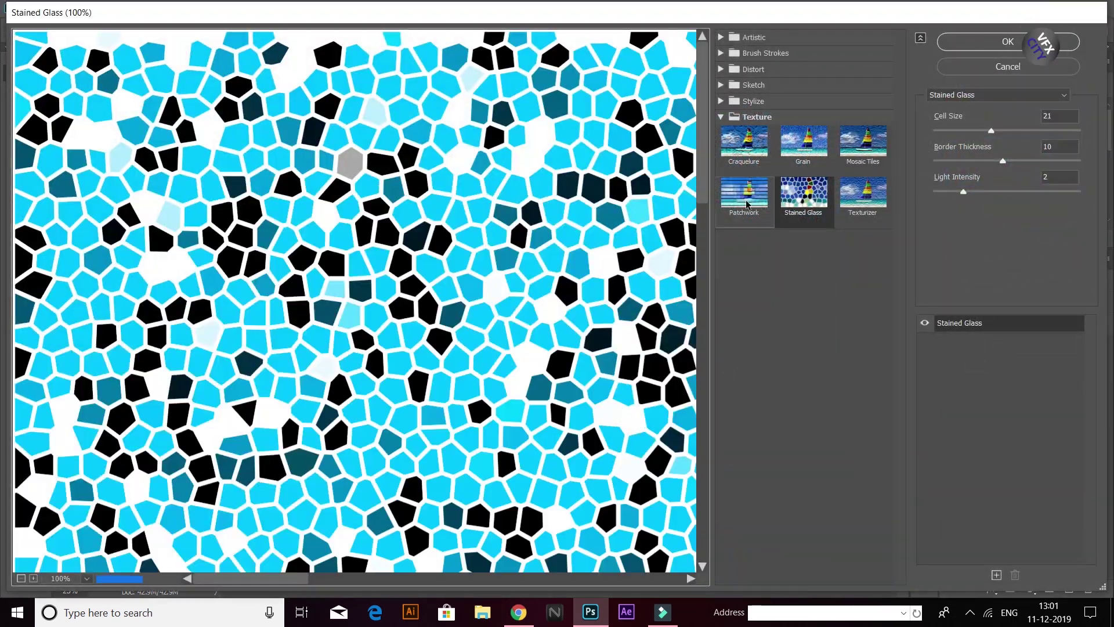
click(727, 204)
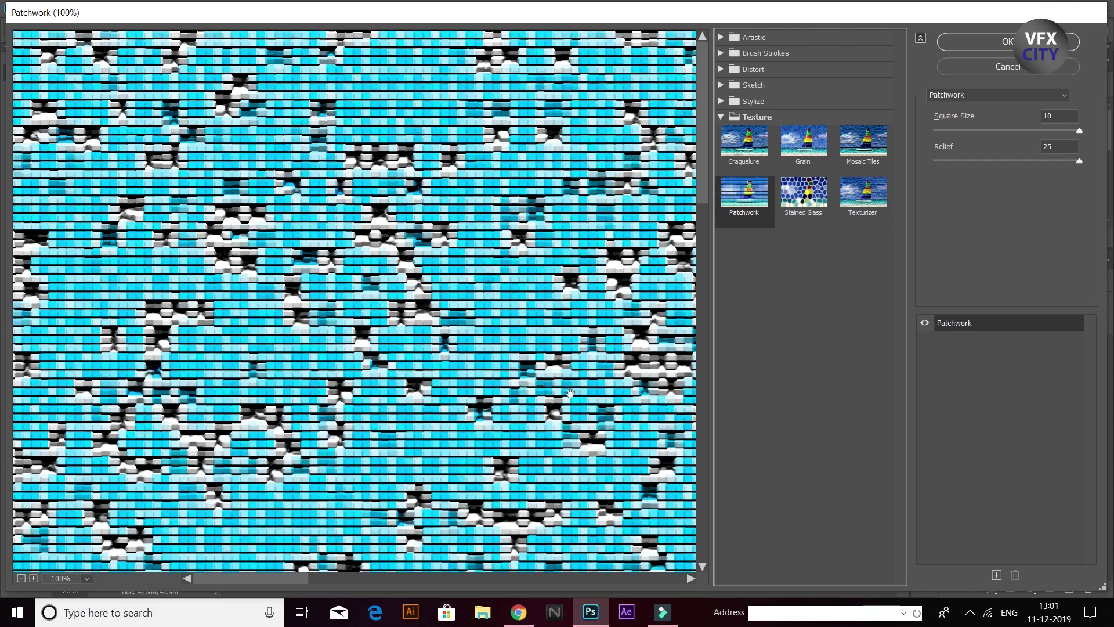
key(Return)
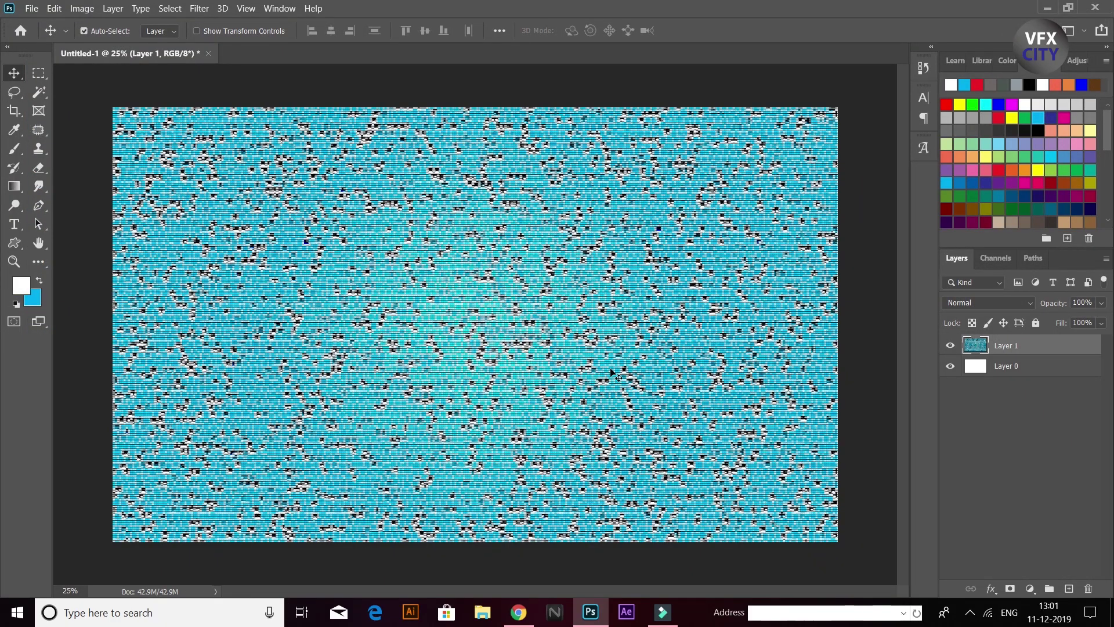
Reopen the Filter Gallery and preview Texturizer, Mosaic Tiles, Grain and Craquelure textures.
click(198, 9)
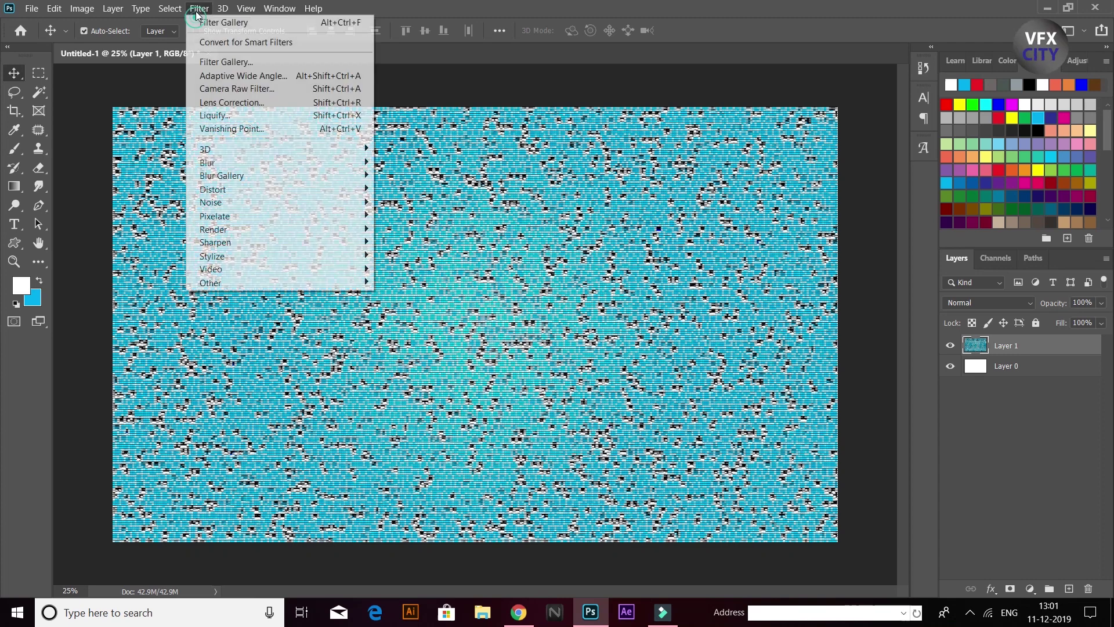
click(240, 64)
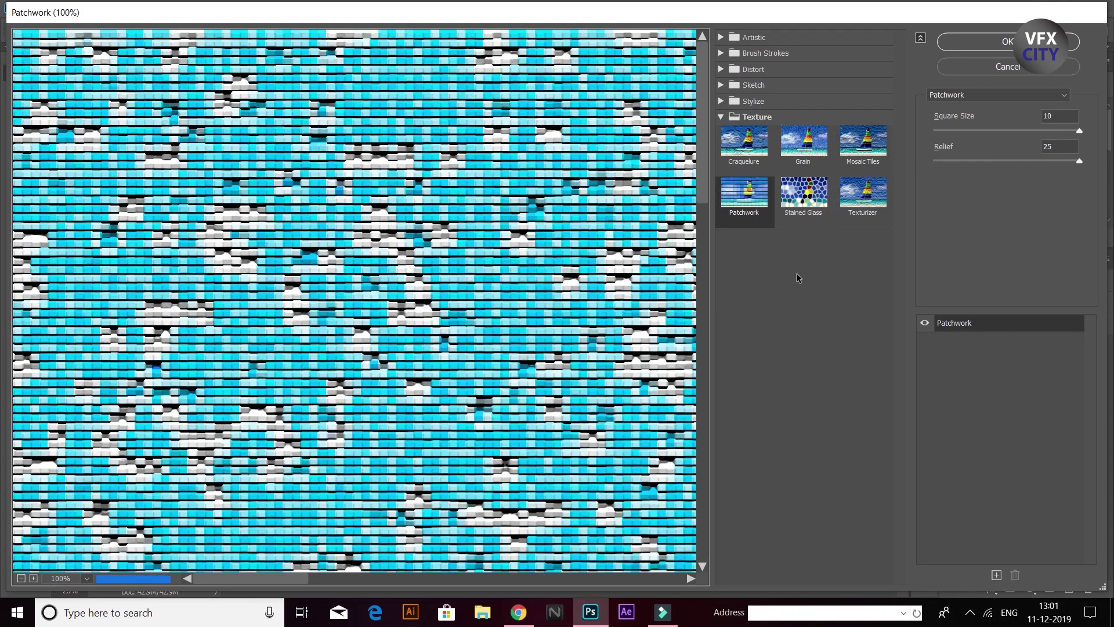
click(867, 206)
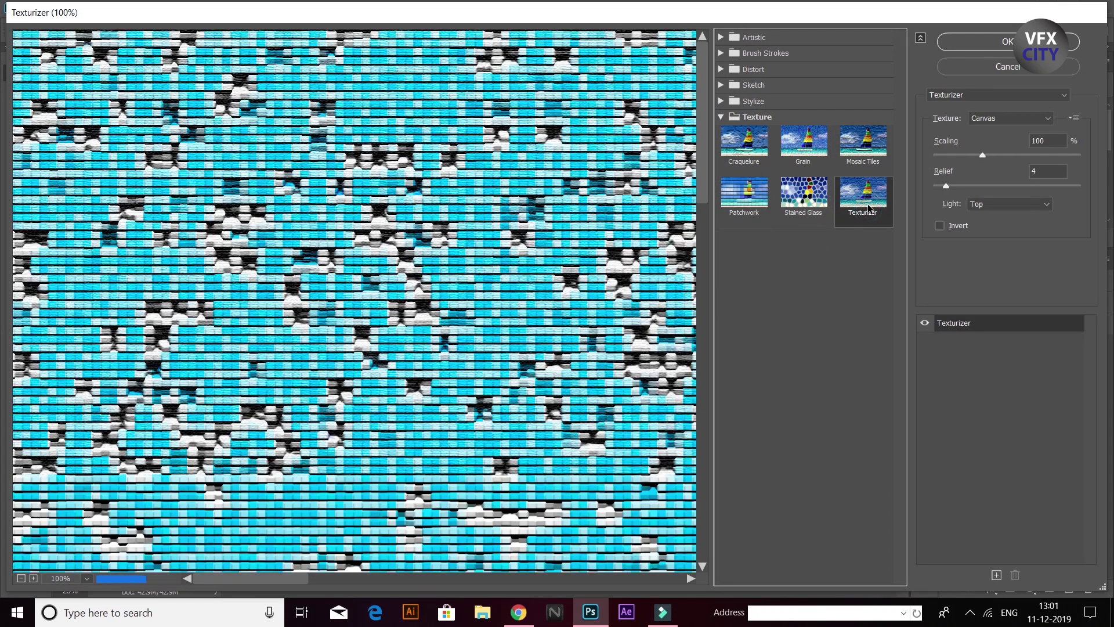
click(863, 143)
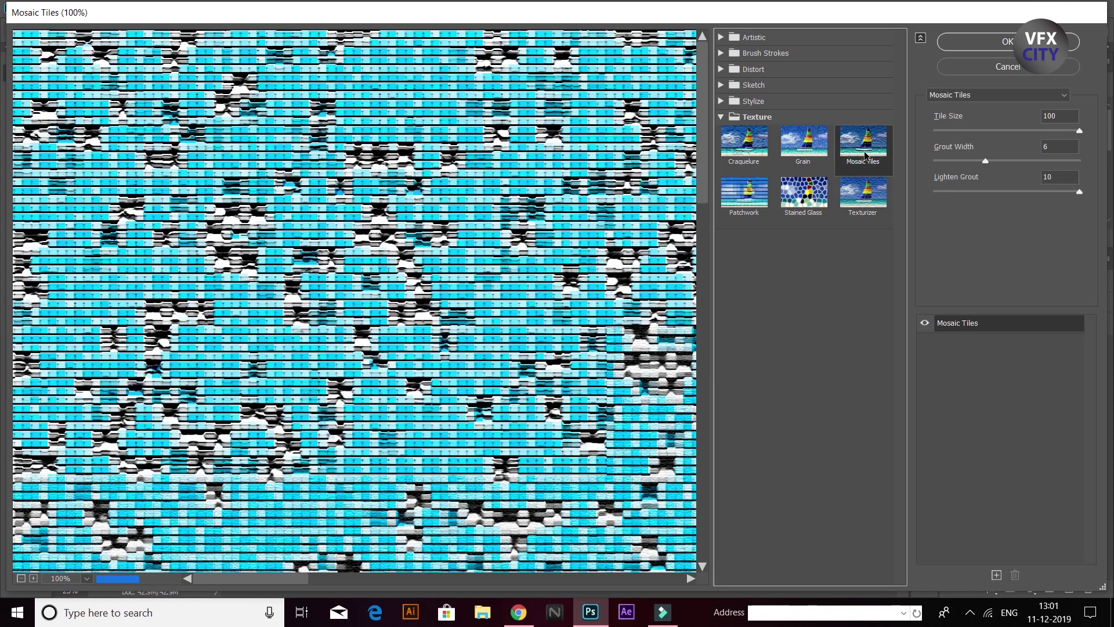
click(804, 147)
click(751, 136)
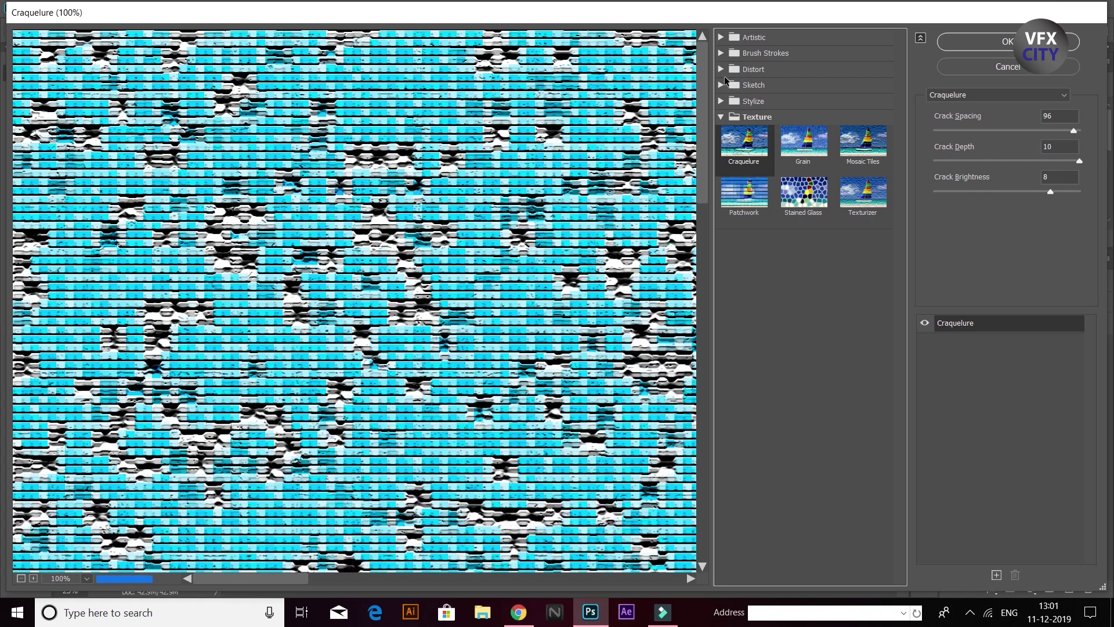
Browse Distort, Stylize and Sketch filters, previewing Note Paper, Bas Relief, Halftone Pattern, Plaster, Water Paper, Glowing Edges.
click(722, 70)
click(725, 152)
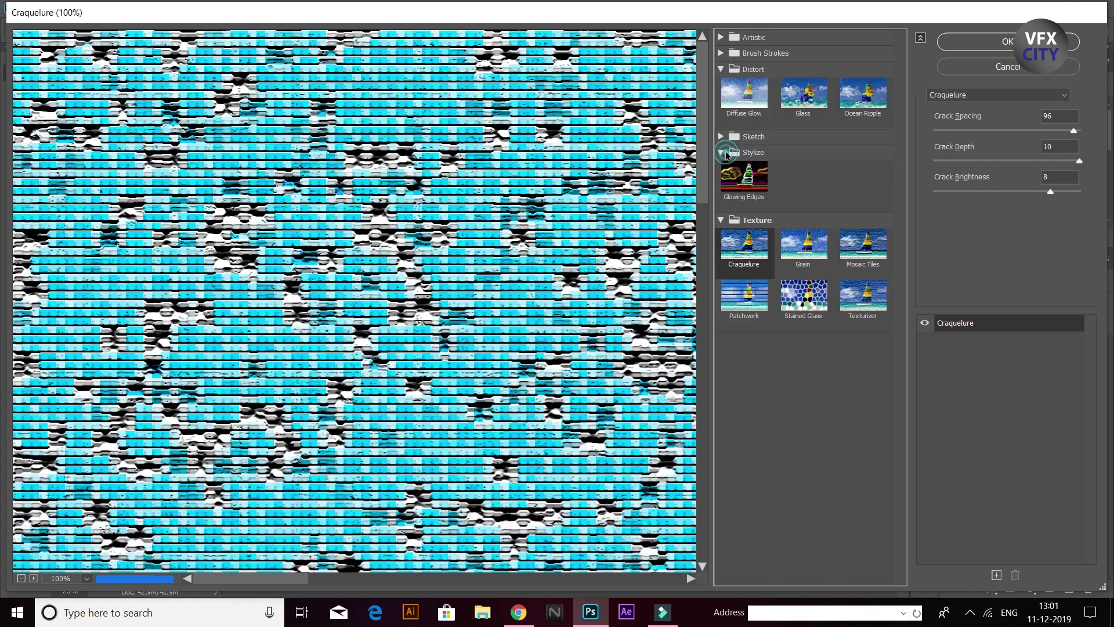
click(723, 138)
click(815, 292)
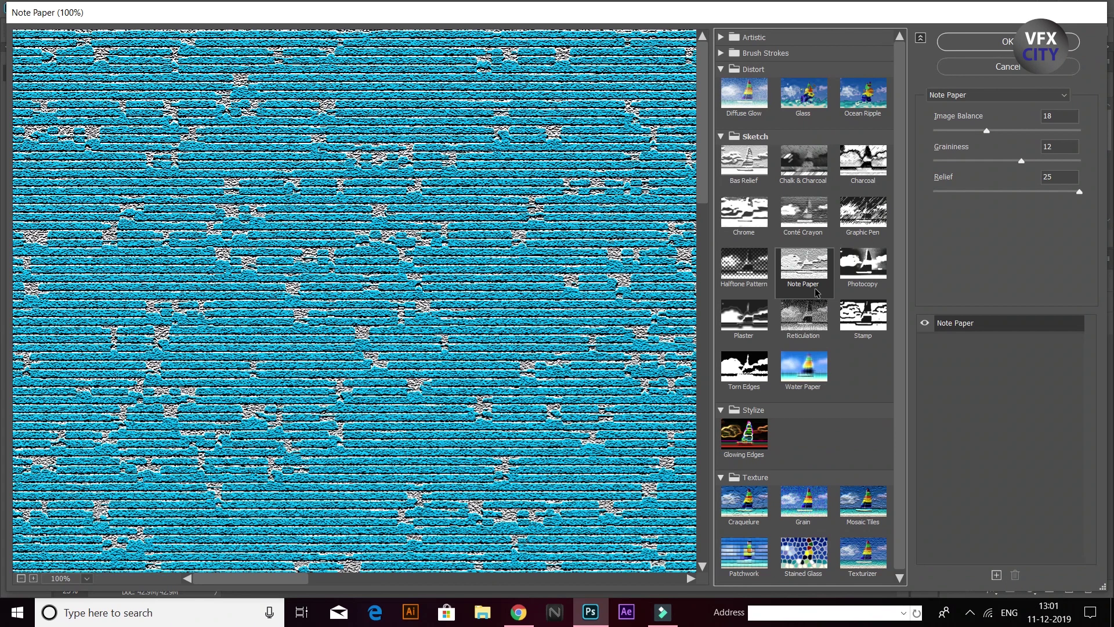
click(745, 165)
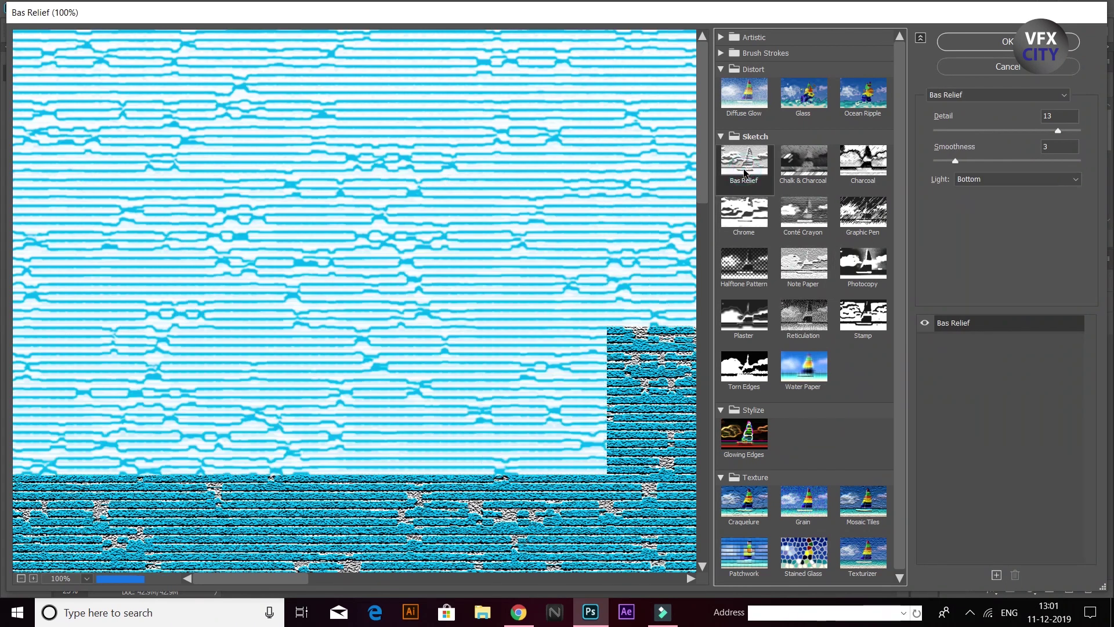
click(745, 284)
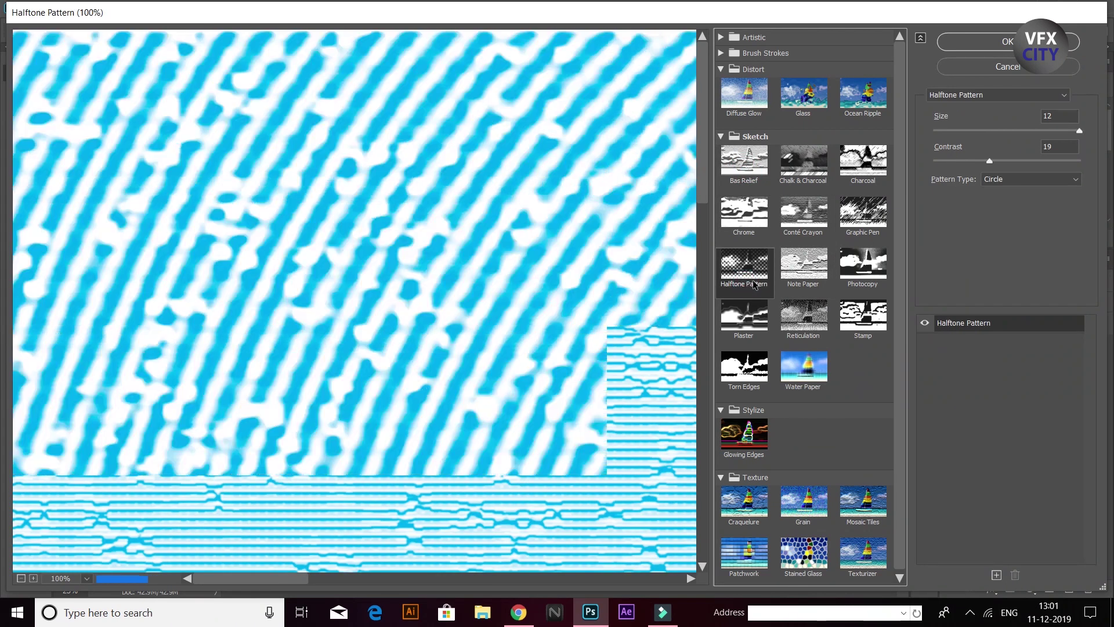
click(804, 267)
click(755, 335)
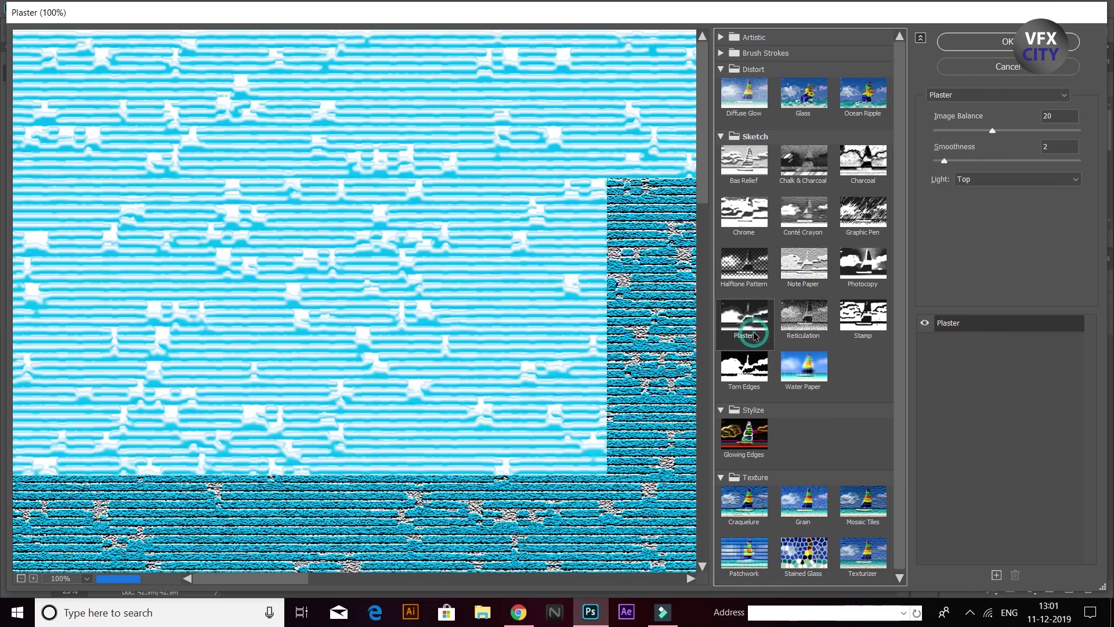
click(803, 369)
click(747, 444)
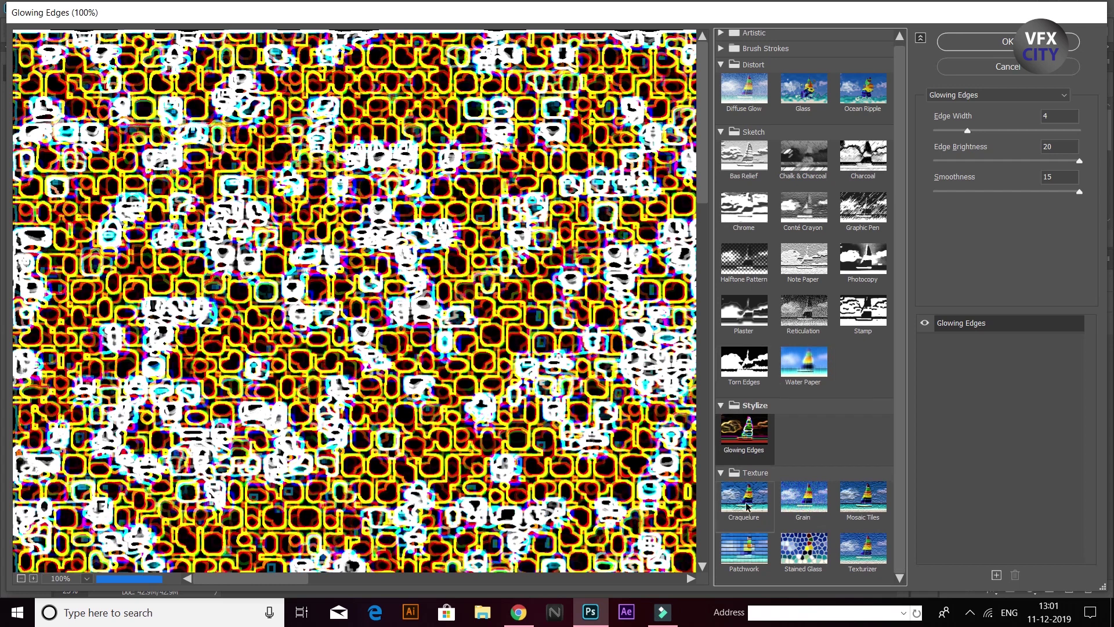
Compare Craquelure, Grain, Mosaic Tiles, Texturizer and Patchwork against Stained Glass, ending on Stained Glass.
click(727, 509)
click(805, 505)
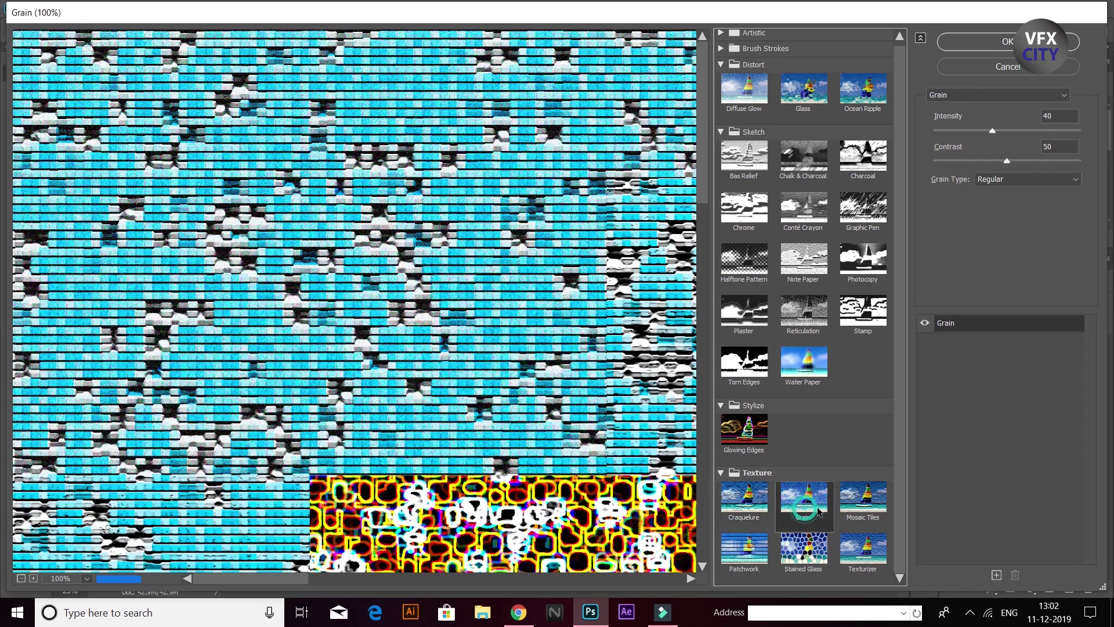
click(871, 510)
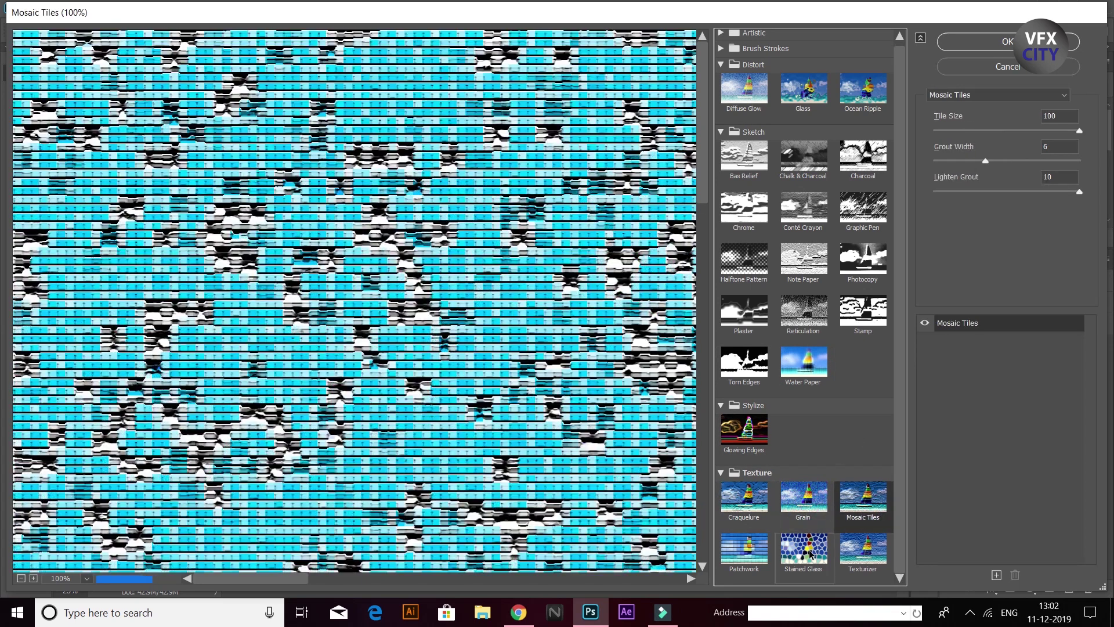
click(810, 554)
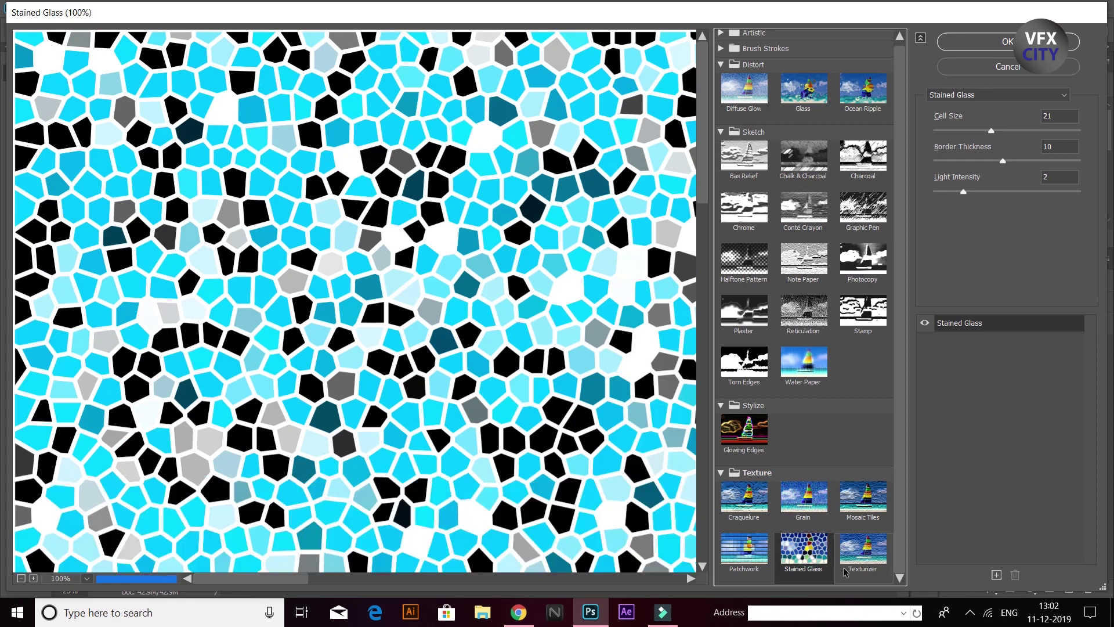
click(861, 565)
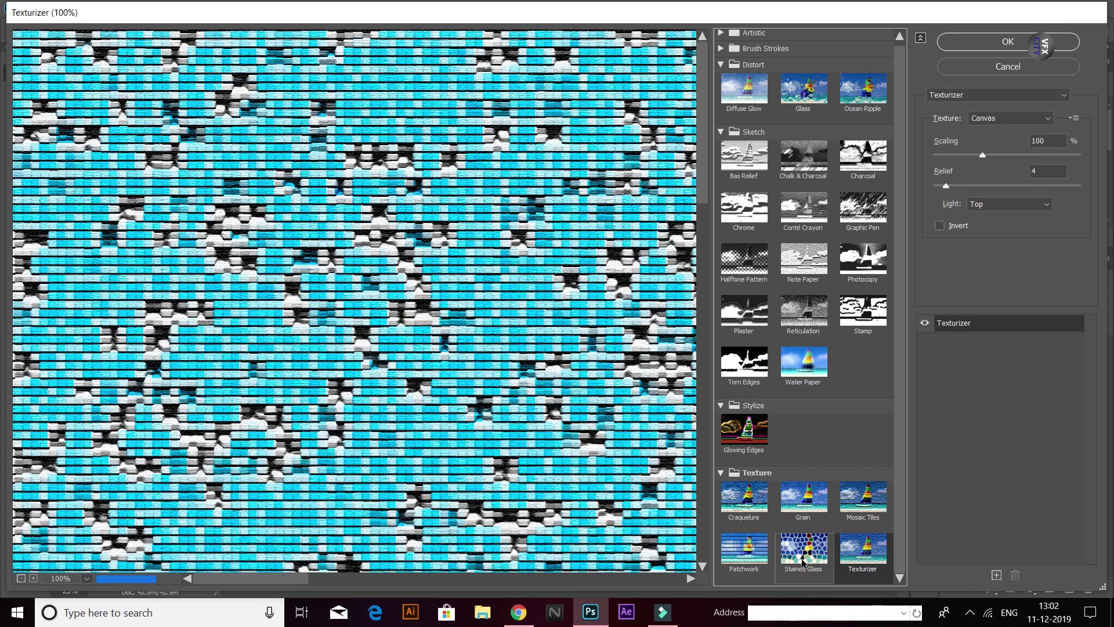
click(803, 551)
click(751, 559)
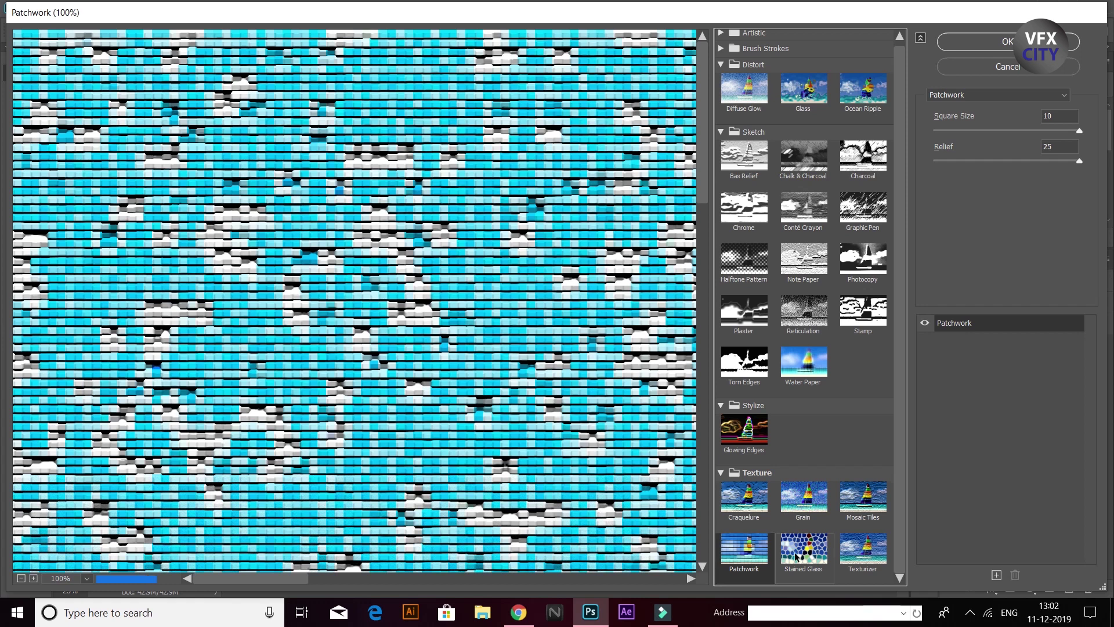
click(796, 554)
click(873, 500)
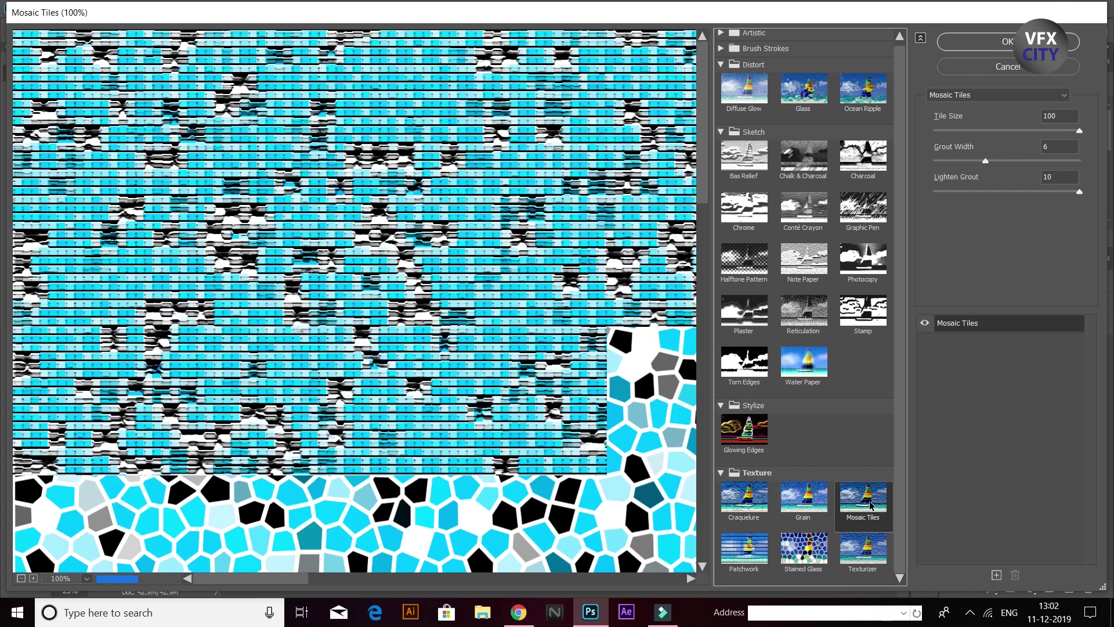
click(811, 556)
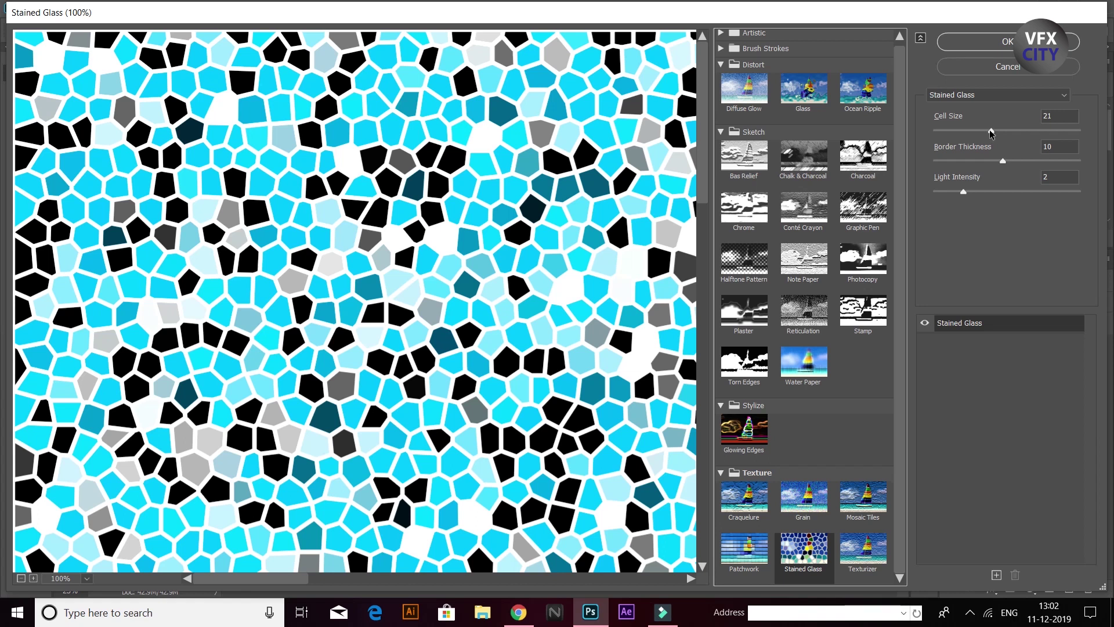
Set the Stained Glass Cell Size to 37 and Border Thickness to 2.
drag(992, 133, 1032, 131)
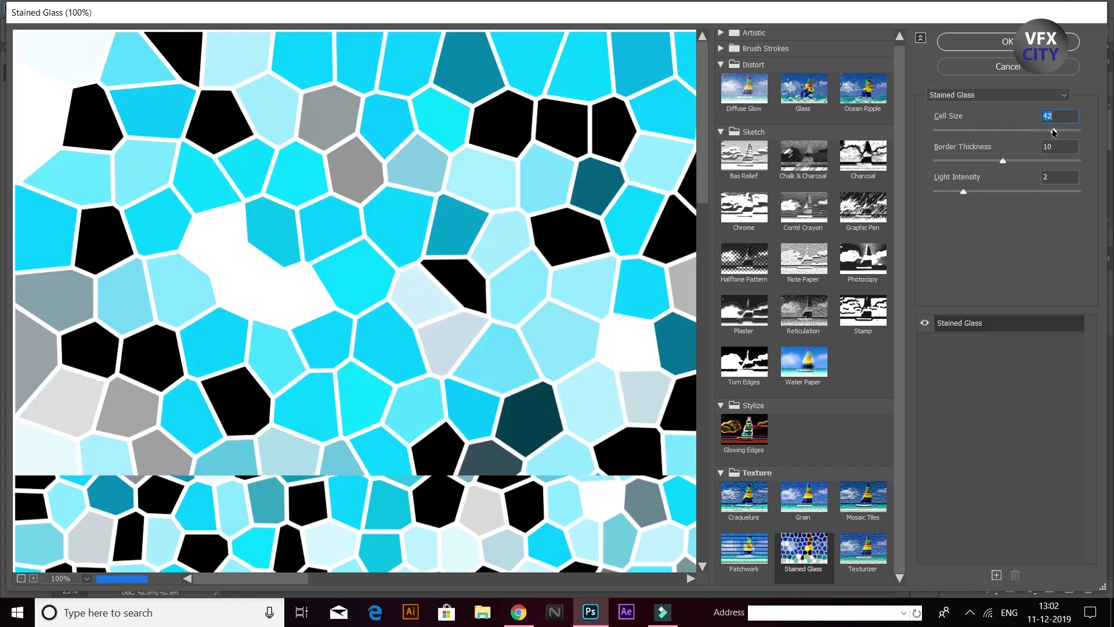
drag(1032, 131, 1040, 131)
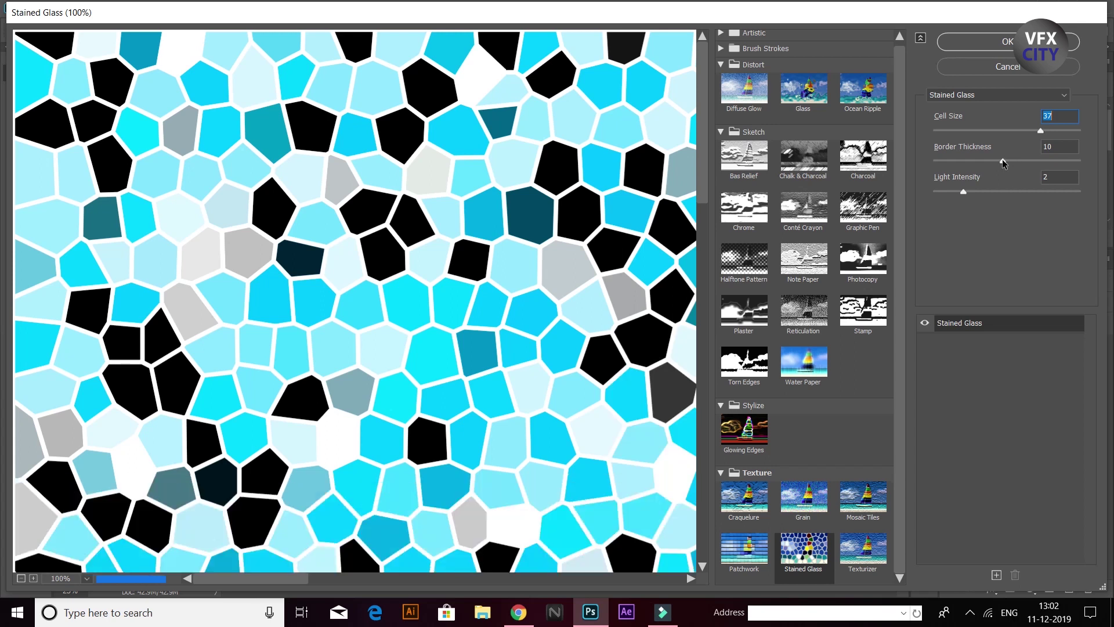
mouse_move(1002, 160)
mouse_down()
mouse_move(1026, 161)
mouse_move(926, 170)
mouse_up()
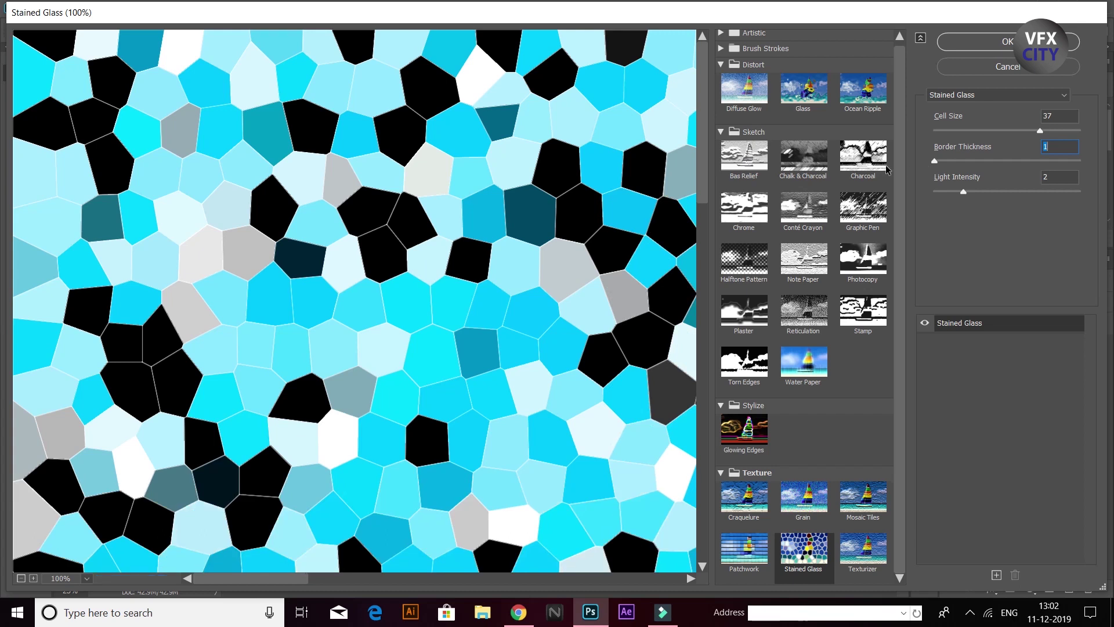
drag(934, 161, 941, 175)
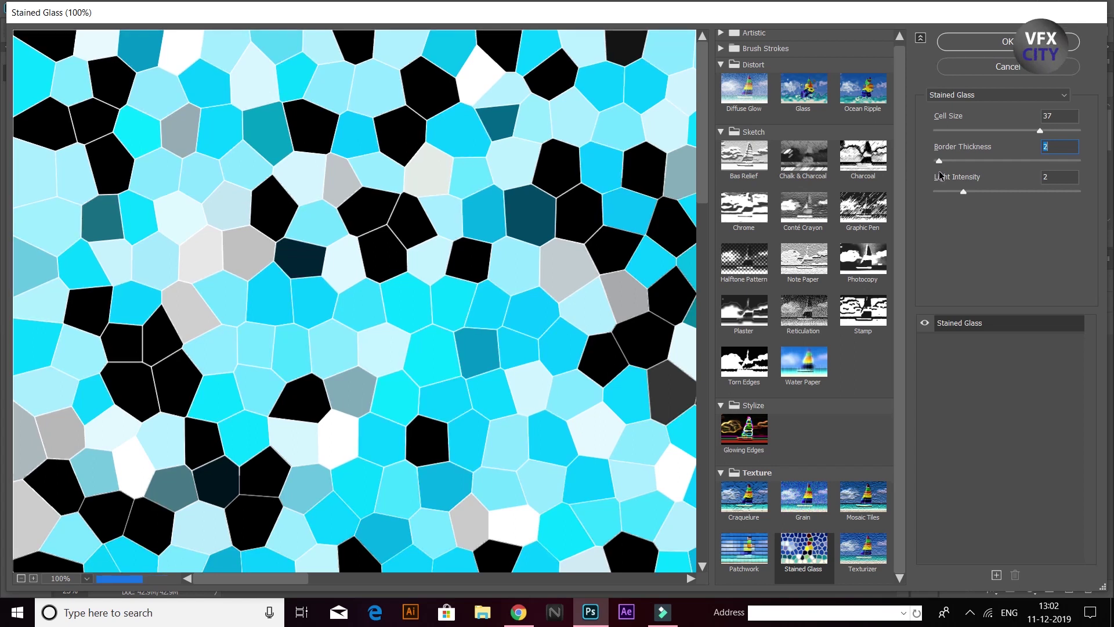
Set Light Intensity to 0 and apply the Stained Glass filter to the layer.
click(962, 194)
drag(963, 191, 1026, 192)
click(1046, 191)
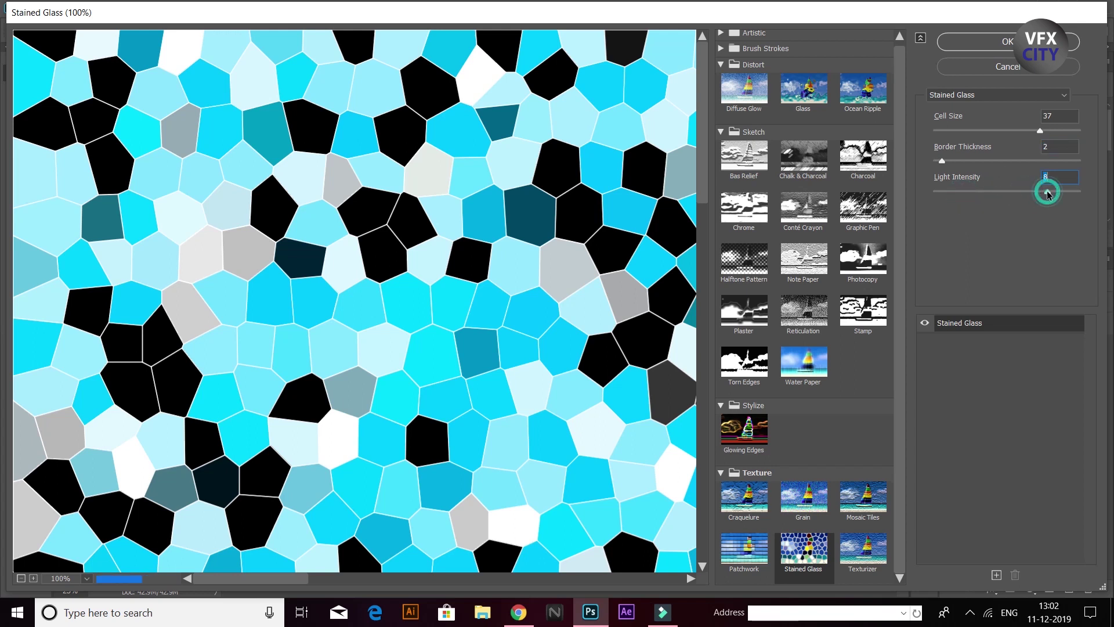
drag(1051, 191, 1078, 192)
click(935, 192)
click(933, 194)
click(983, 259)
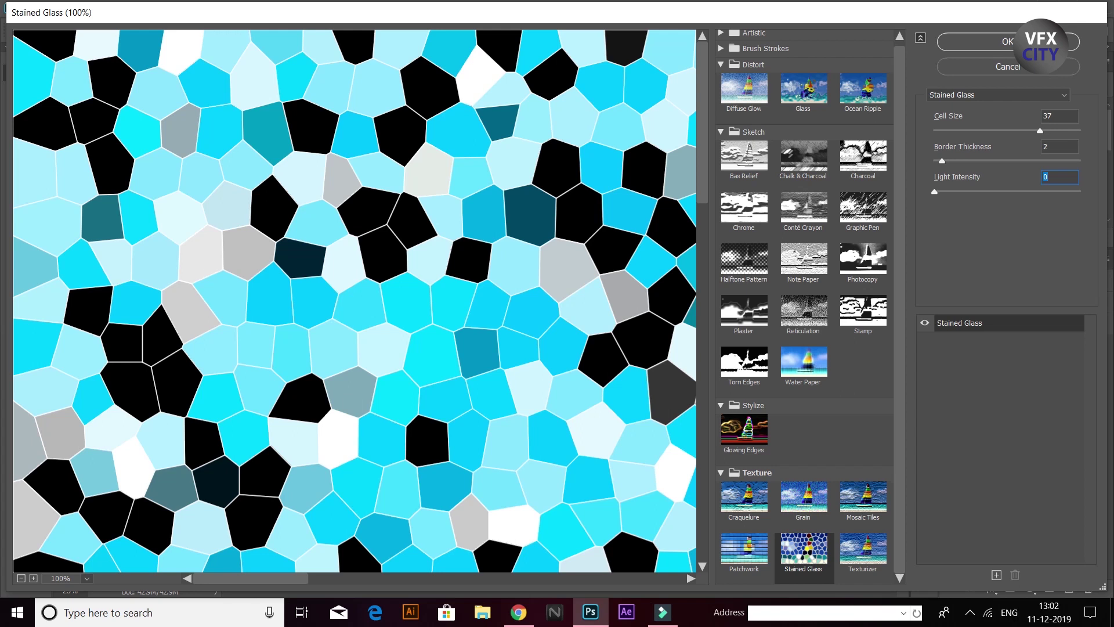
key(Return)
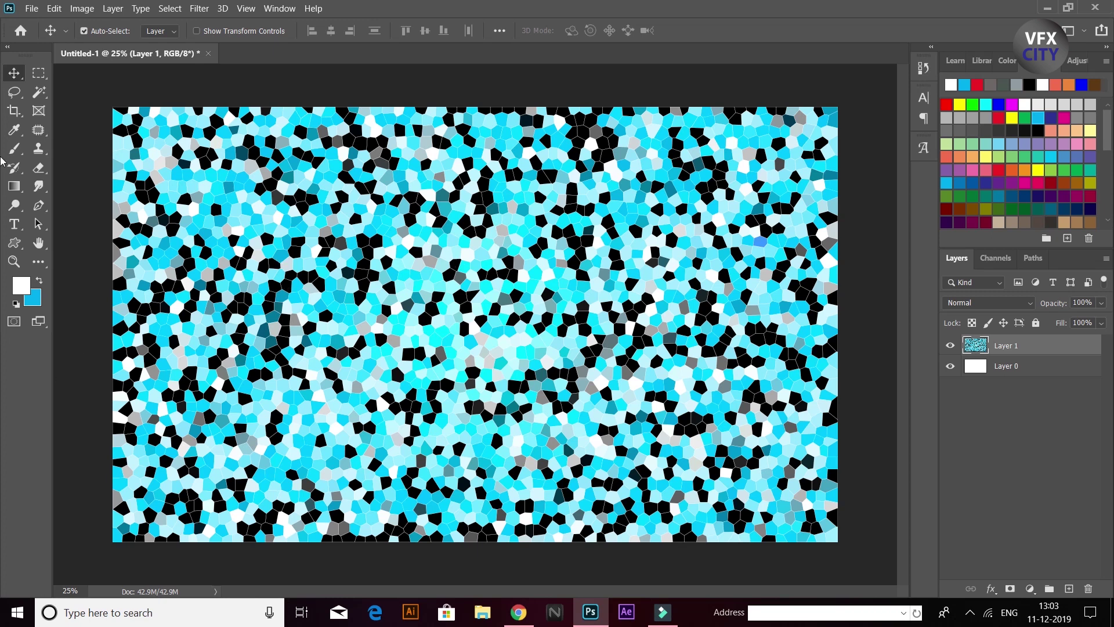
Start Save As on this computer, targeting the Desktop folder.
click(31, 8)
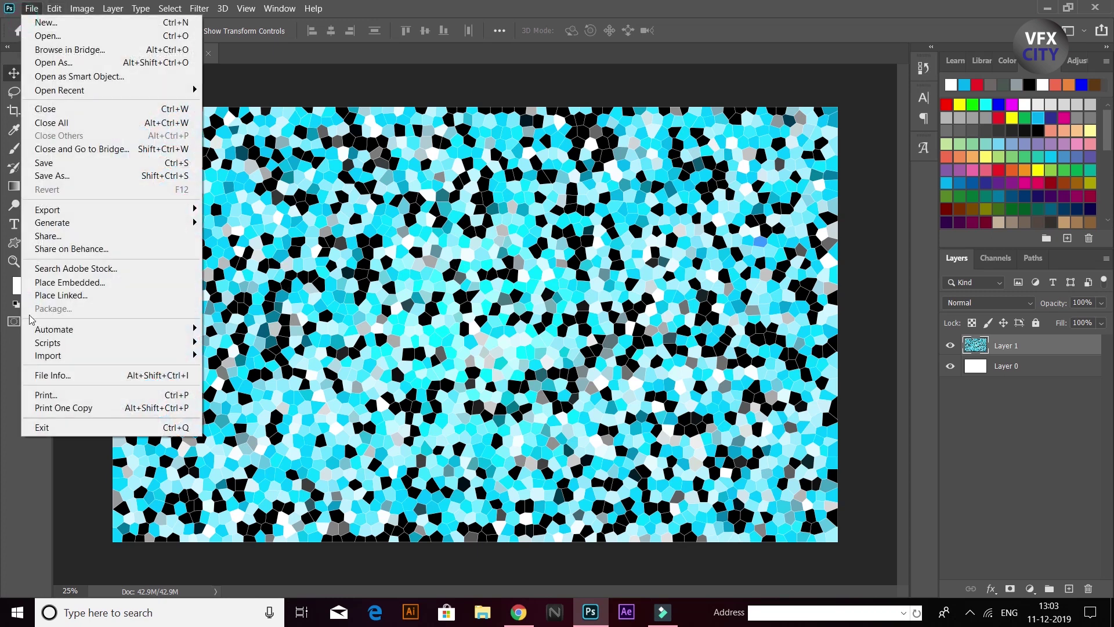
click(116, 175)
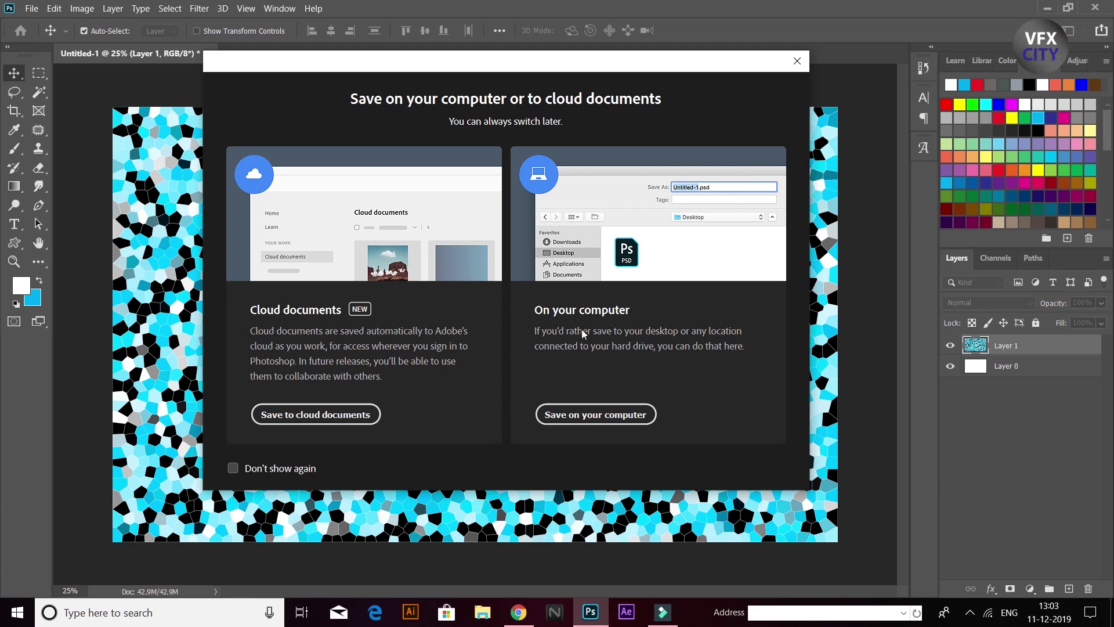
click(596, 415)
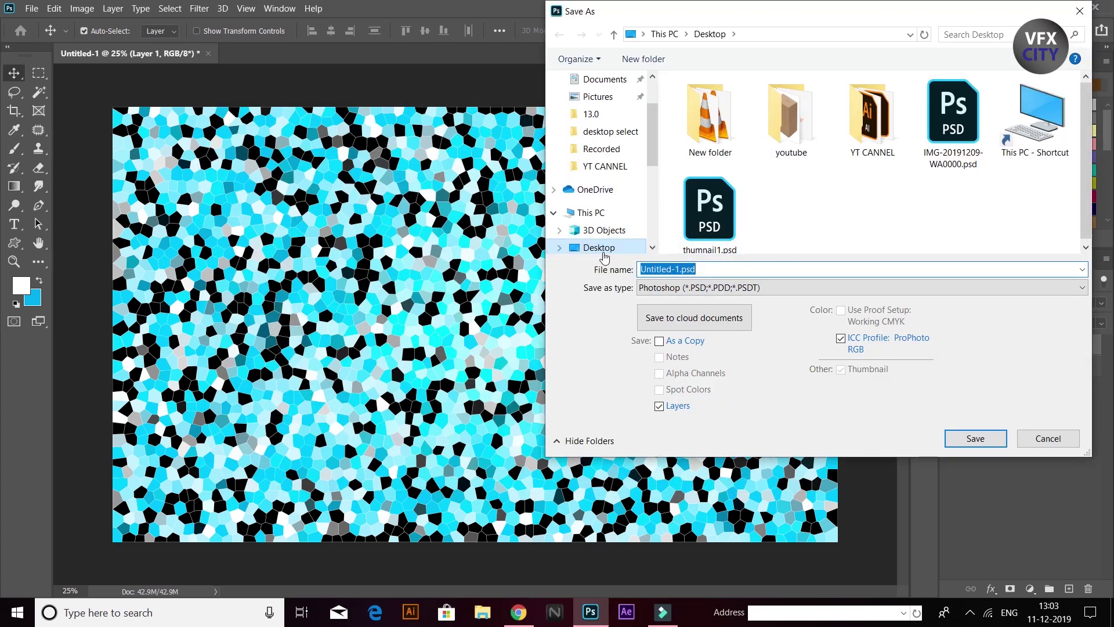
click(602, 247)
Choose JPEG as the file format and name the file 'cell back'.
double_click(656, 268)
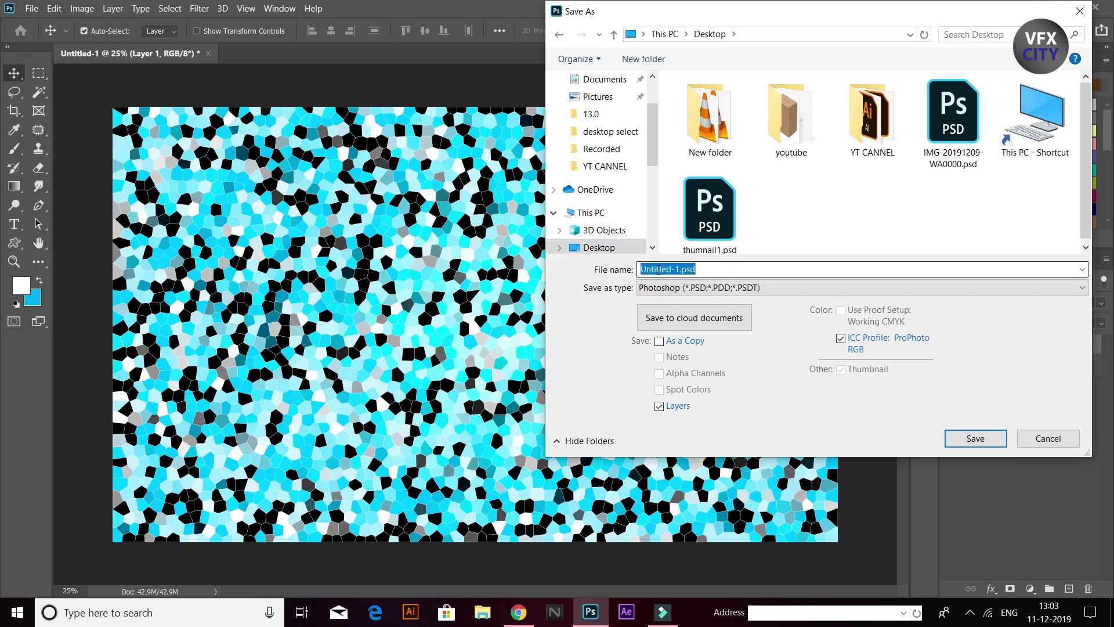
click(711, 288)
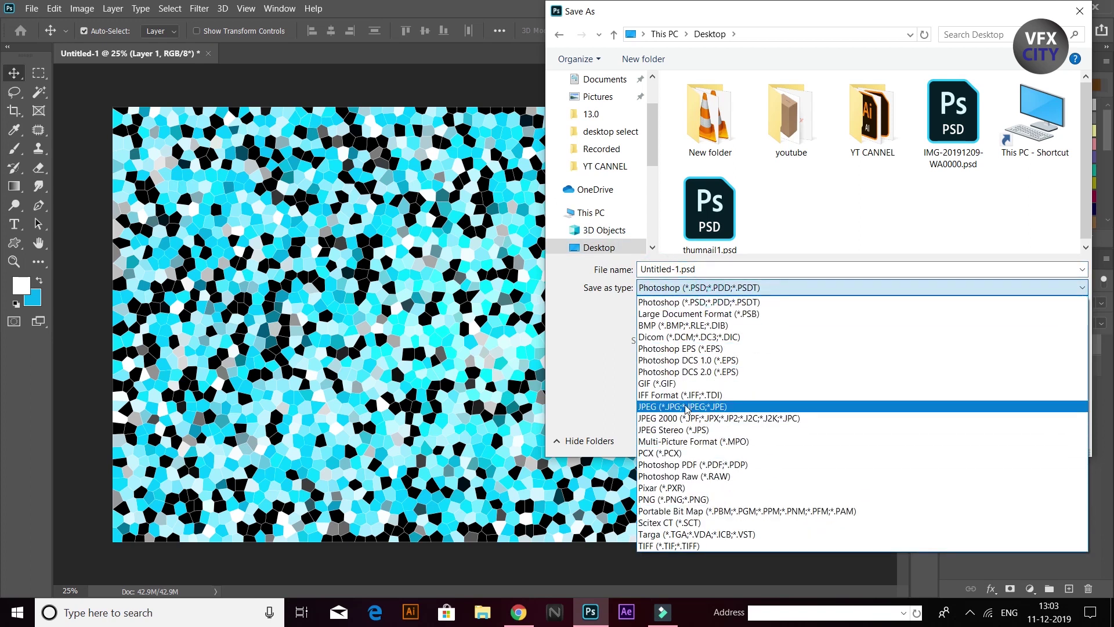
click(709, 407)
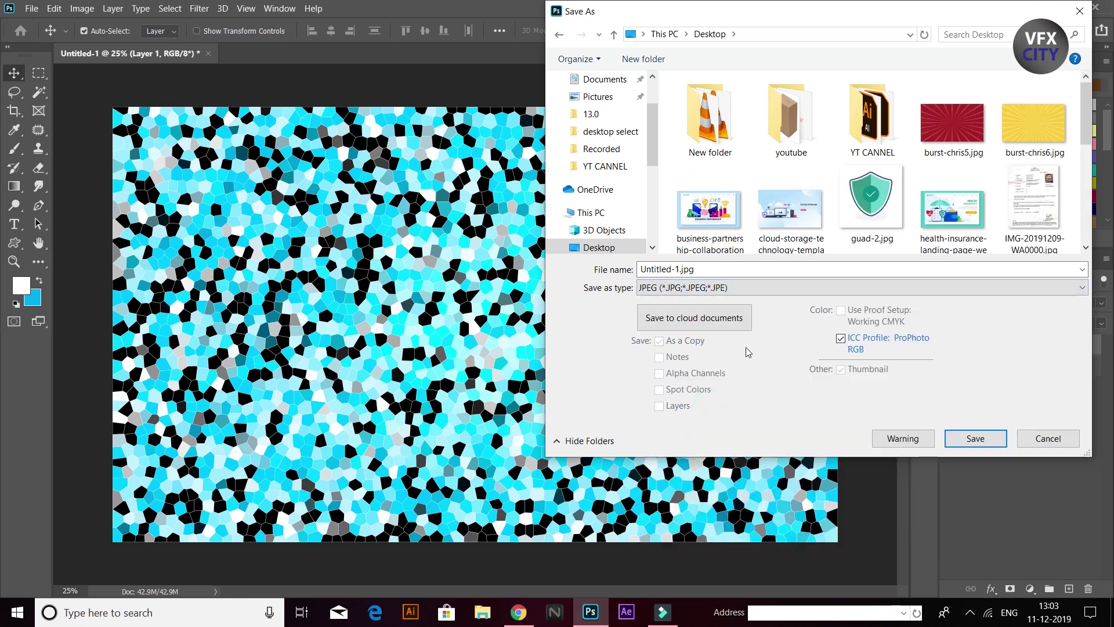
double_click(661, 268)
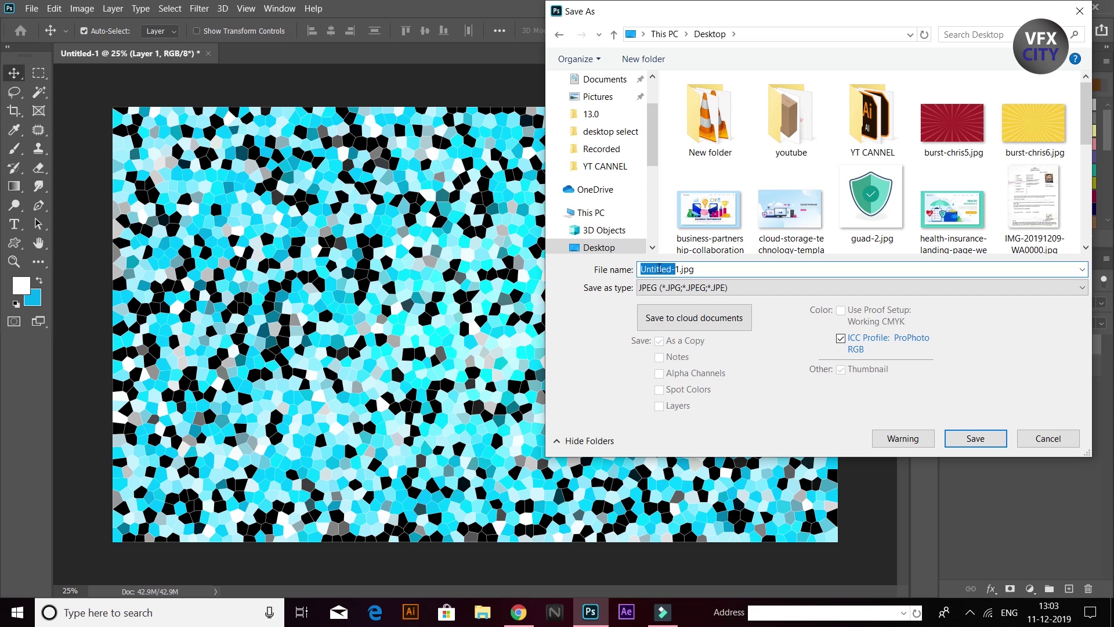
text(ce)
text(ll back)
Save the JPEG at Quality 12 (Maximum), then minimise Photoshop.
click(976, 443)
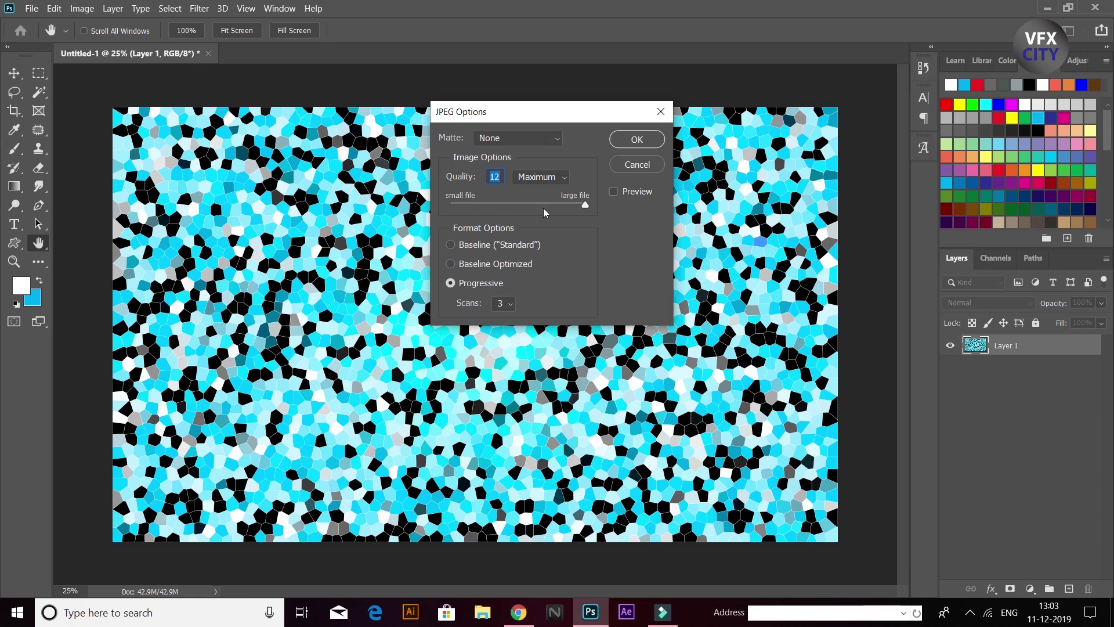
click(586, 204)
click(597, 220)
click(636, 140)
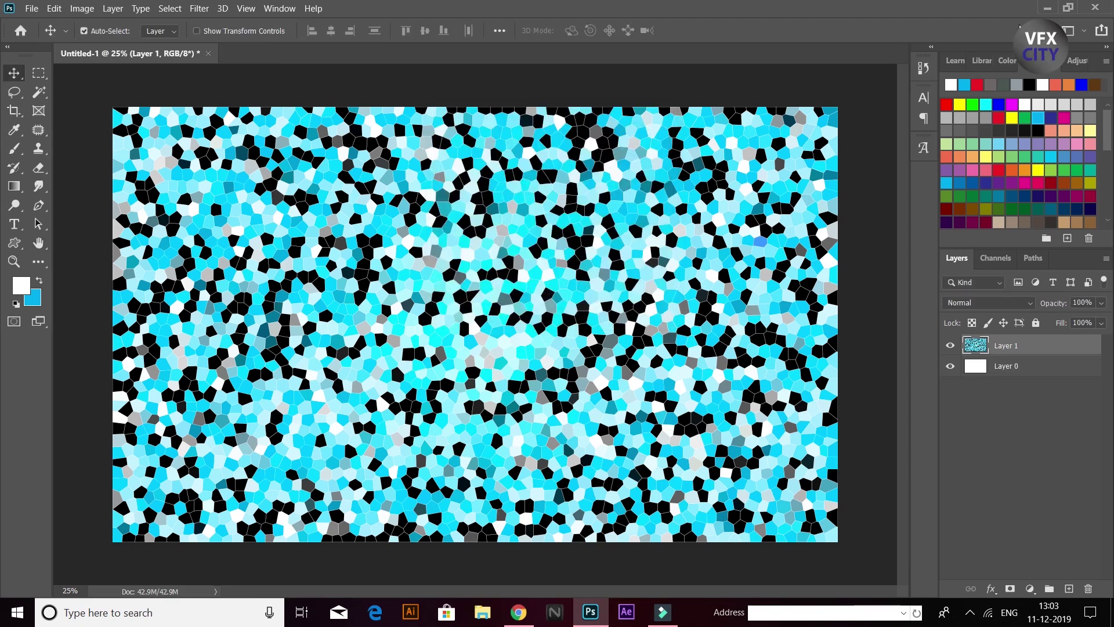
click(1044, 7)
View cell back1.jpg and red back1.jpg in Windows Photos, then return to Photoshop.
double_click(412, 100)
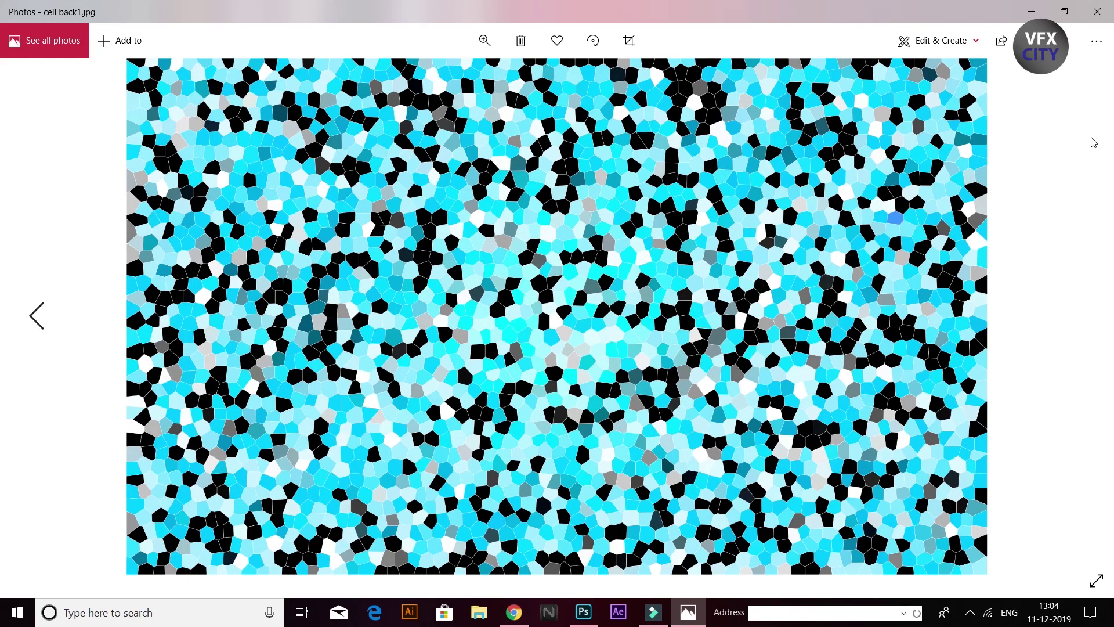
click(1096, 12)
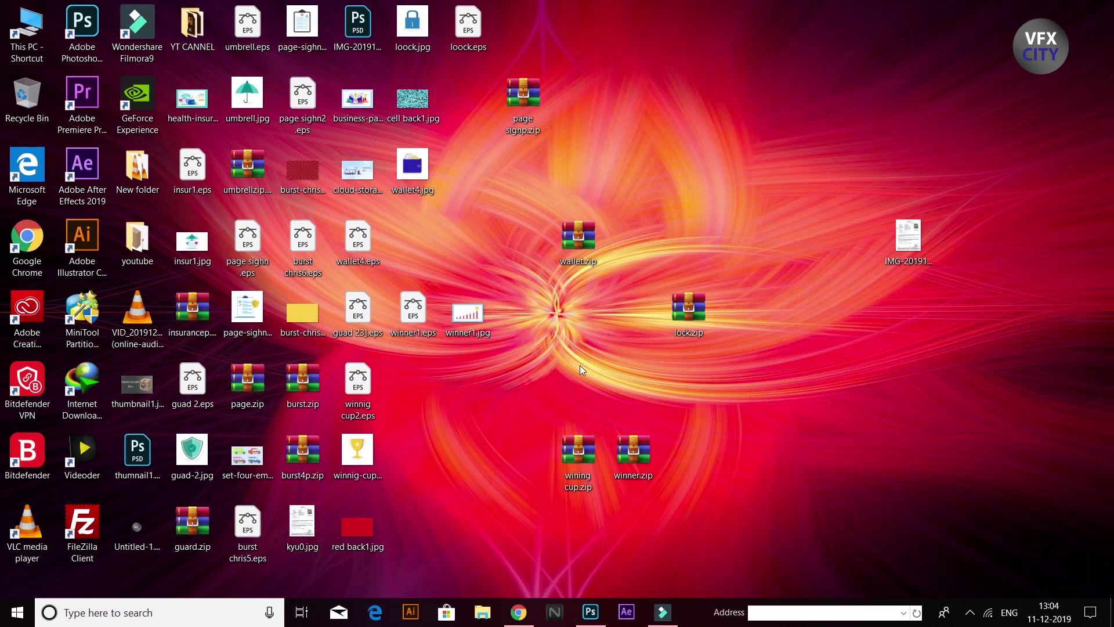
double_click(355, 525)
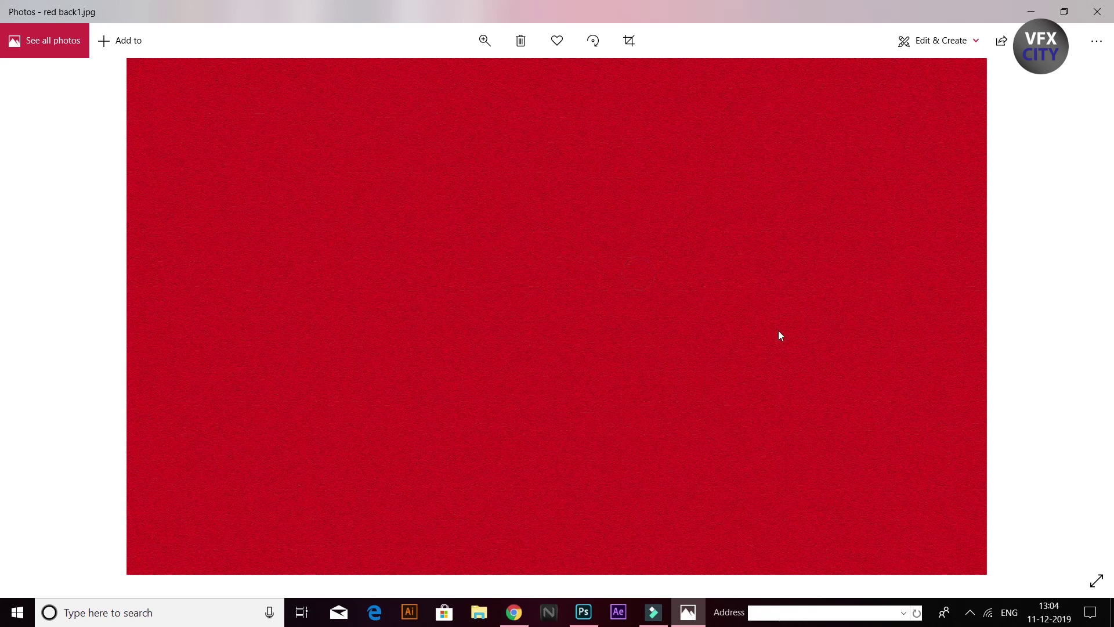
click(1101, 15)
click(590, 612)
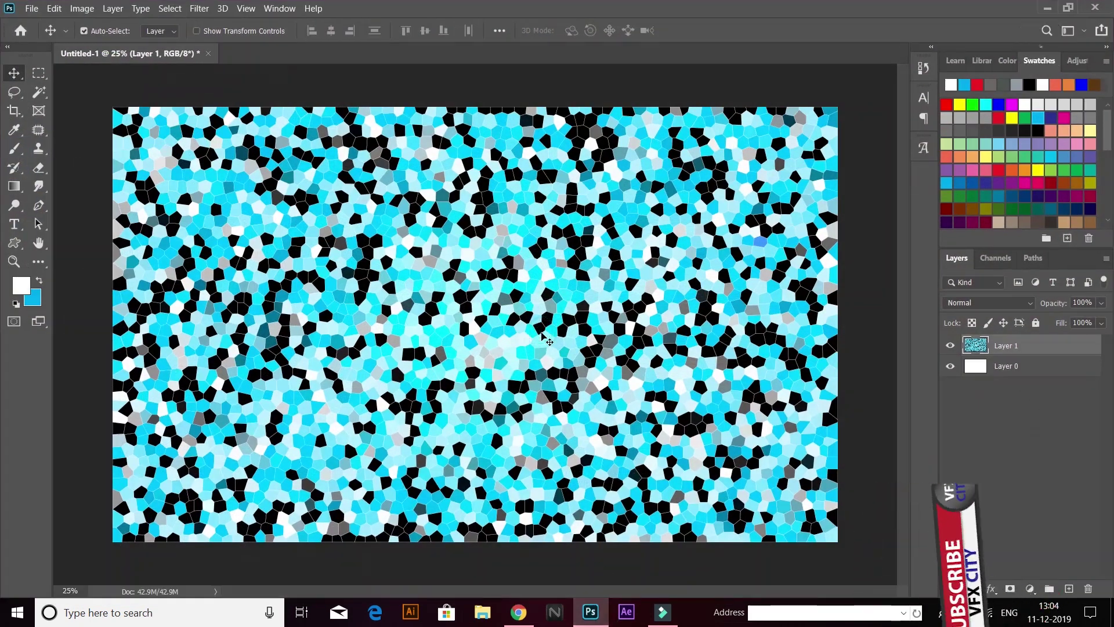